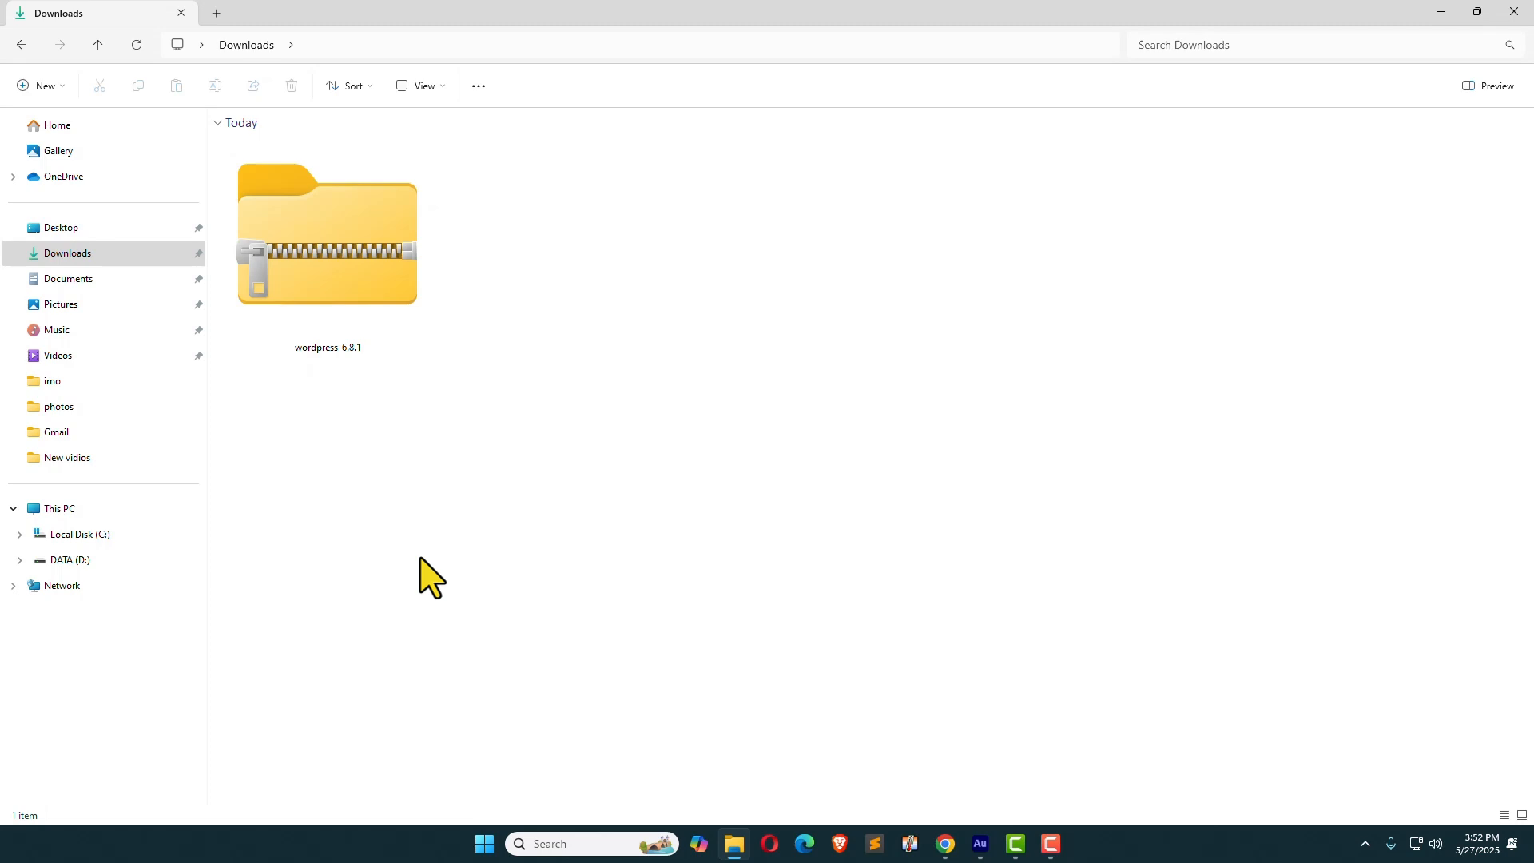
Step: From the Downloads folder, bring up Windows search to find XAMPP Control Panel
{"action": "left_click", "coordinate": [551, 844]}
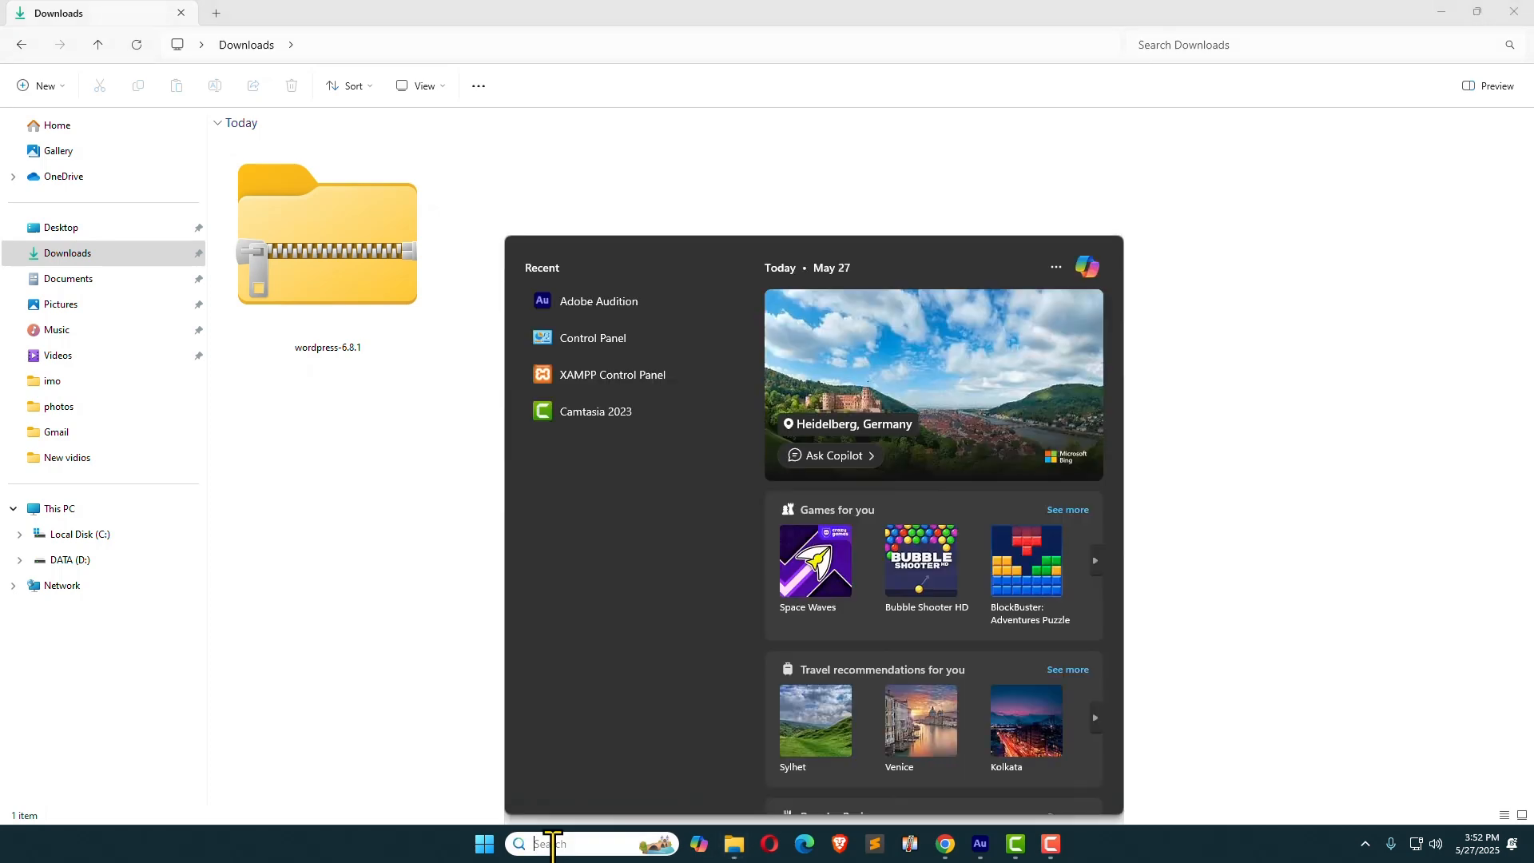
Step: Launch XAMPP Control Panel, centre it on screen, and start the Apache and MySQL servers
{"action": "left_click", "coordinate": [609, 374]}
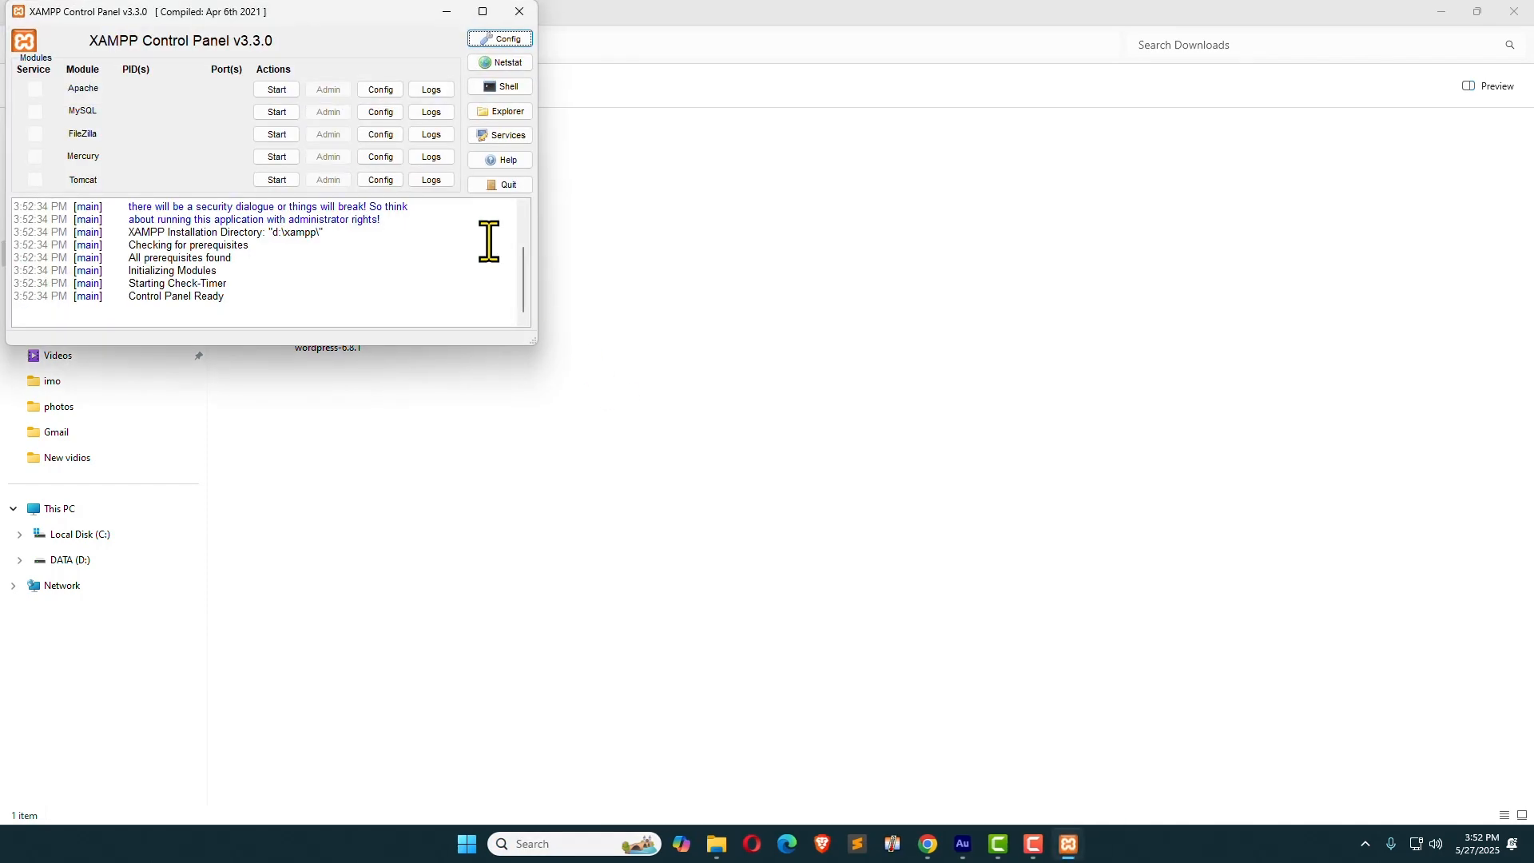
{"action": "left_click_drag", "start_coordinate": [327, 21], "coordinate": [810, 192]}
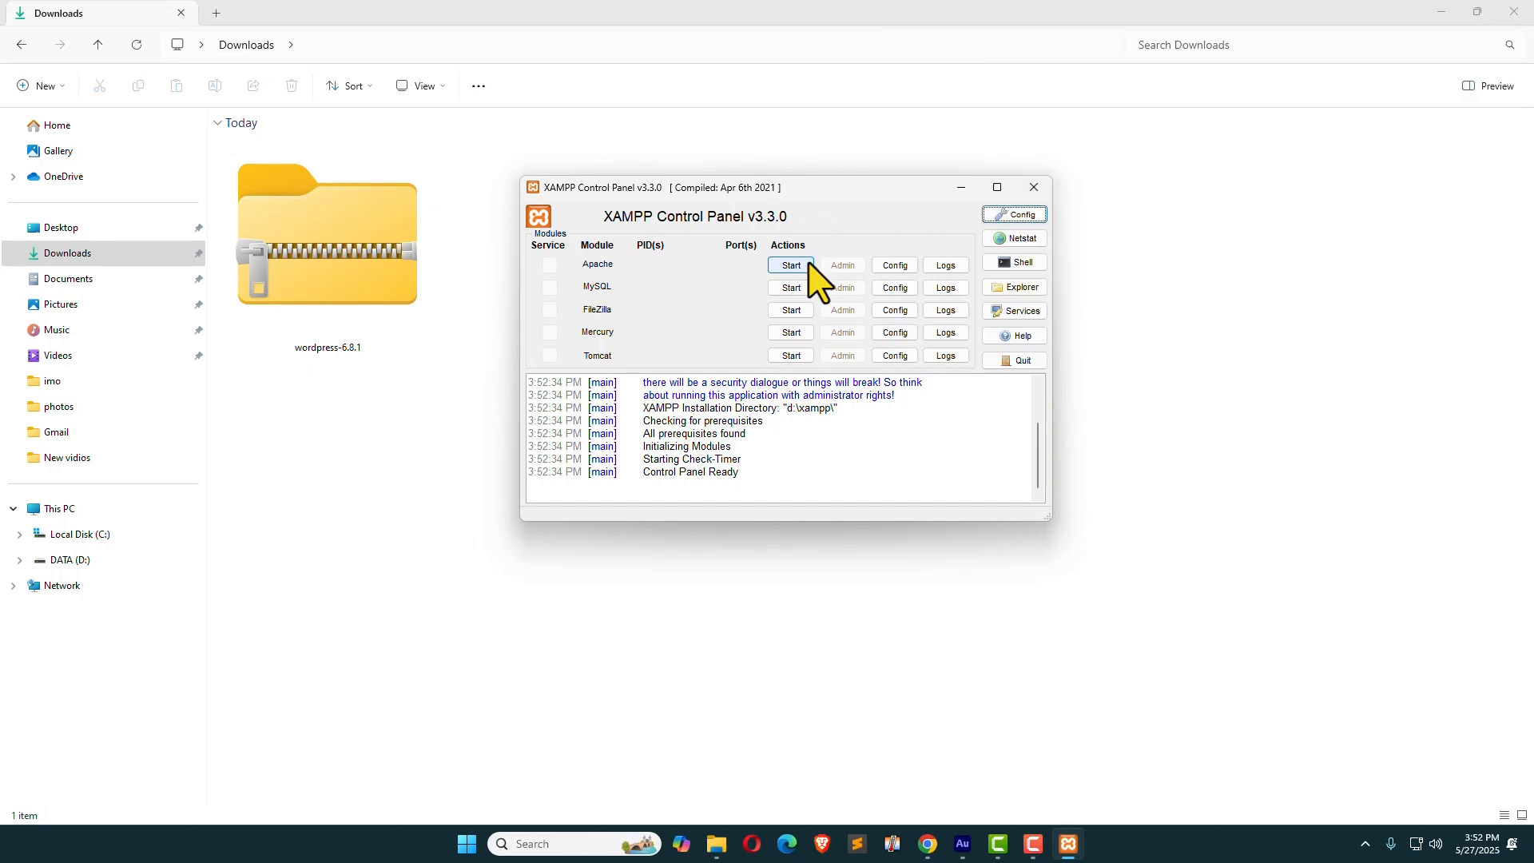
{"action": "left_click", "coordinate": [800, 265]}
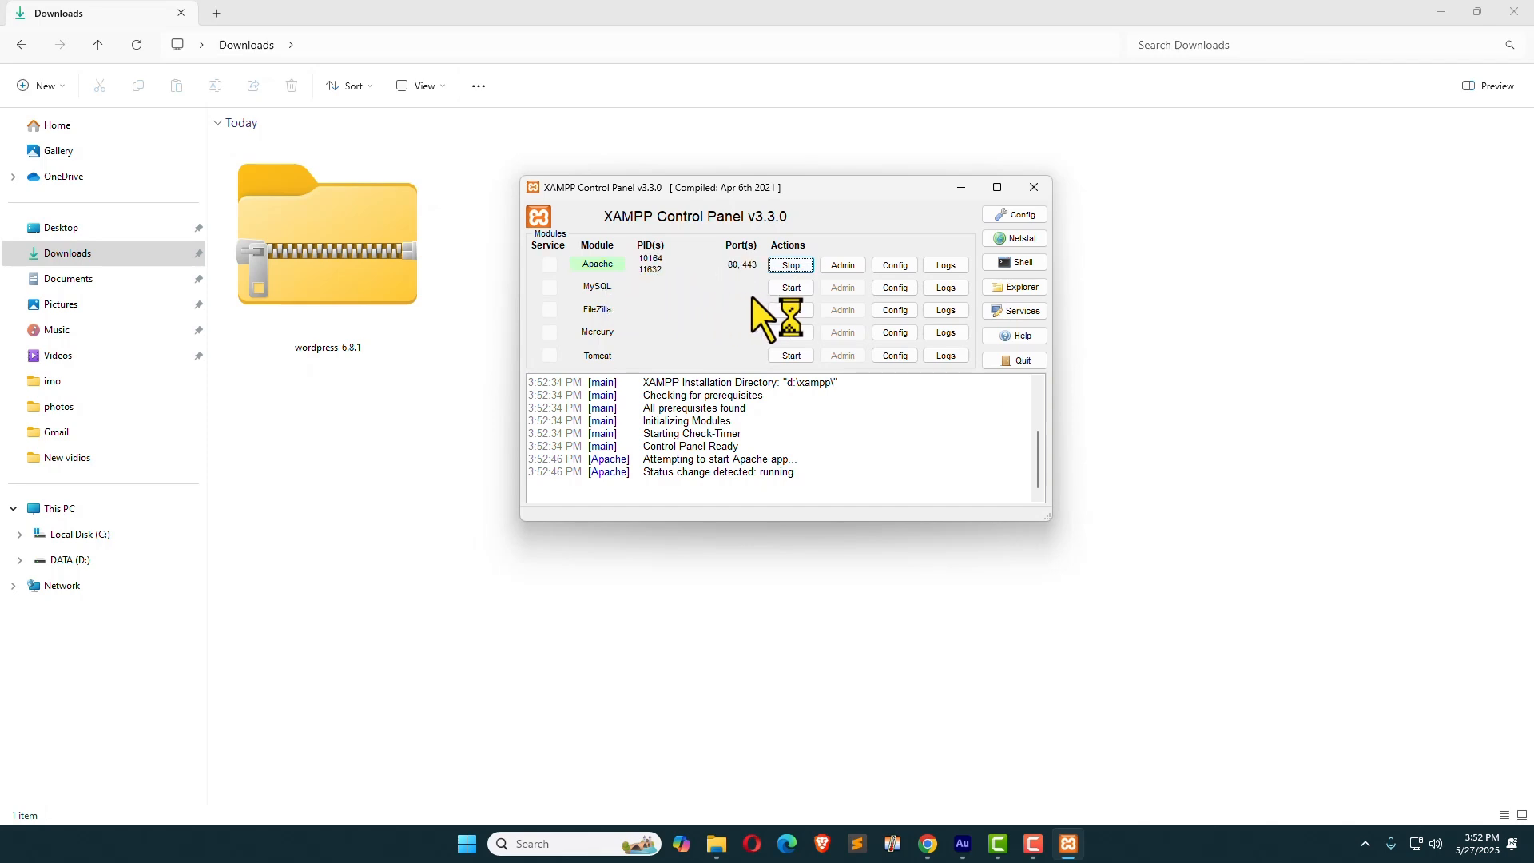
{"action": "left_click", "coordinate": [781, 289]}
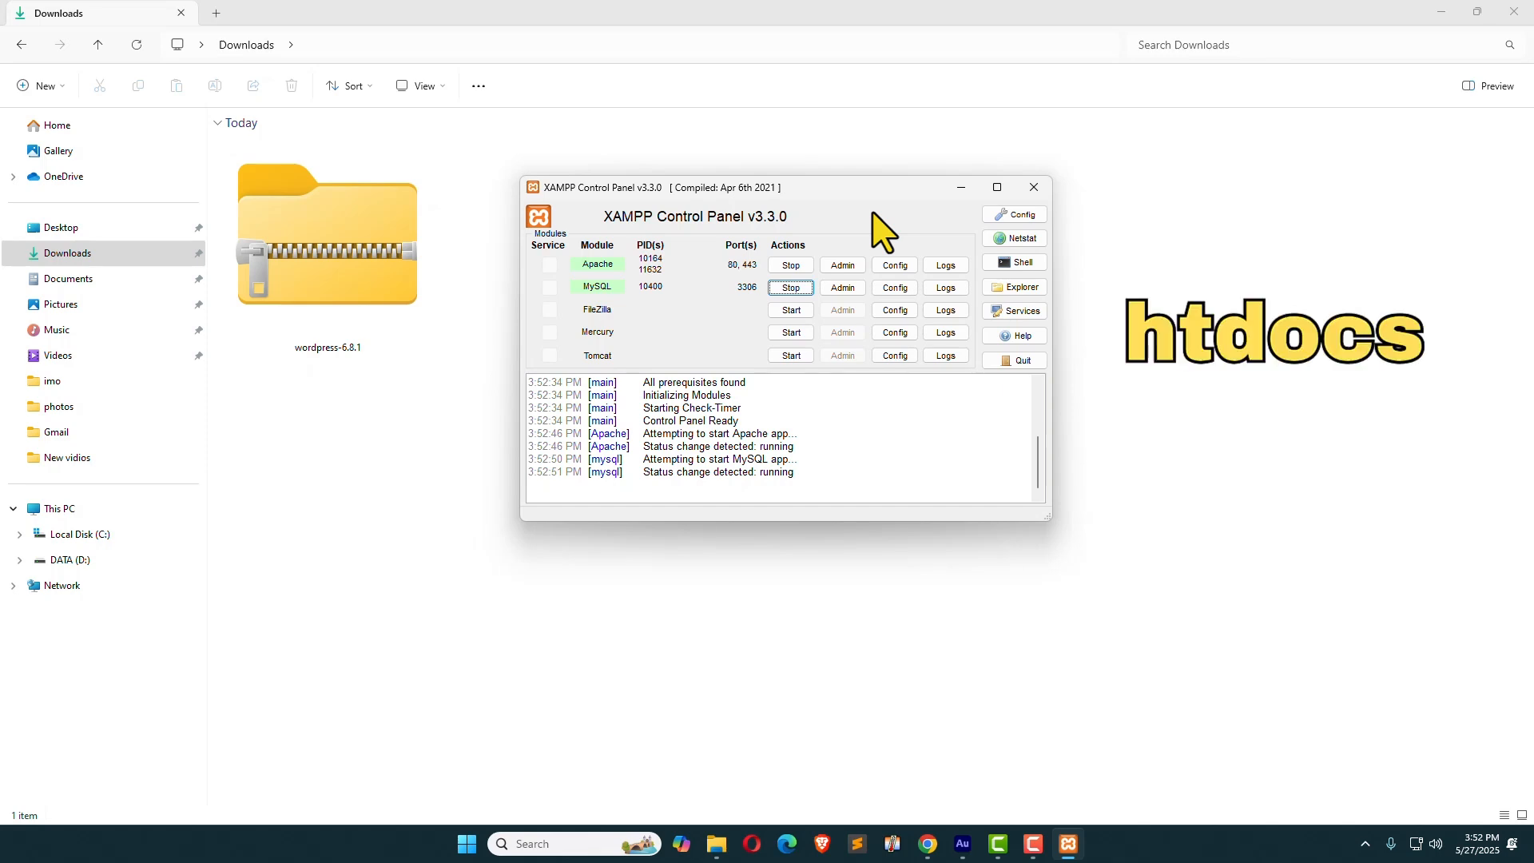
Step: Copy wordpress-6.8.1.zip from Downloads into D:\xampp\htdocs
{"action": "left_click", "coordinate": [1011, 289]}
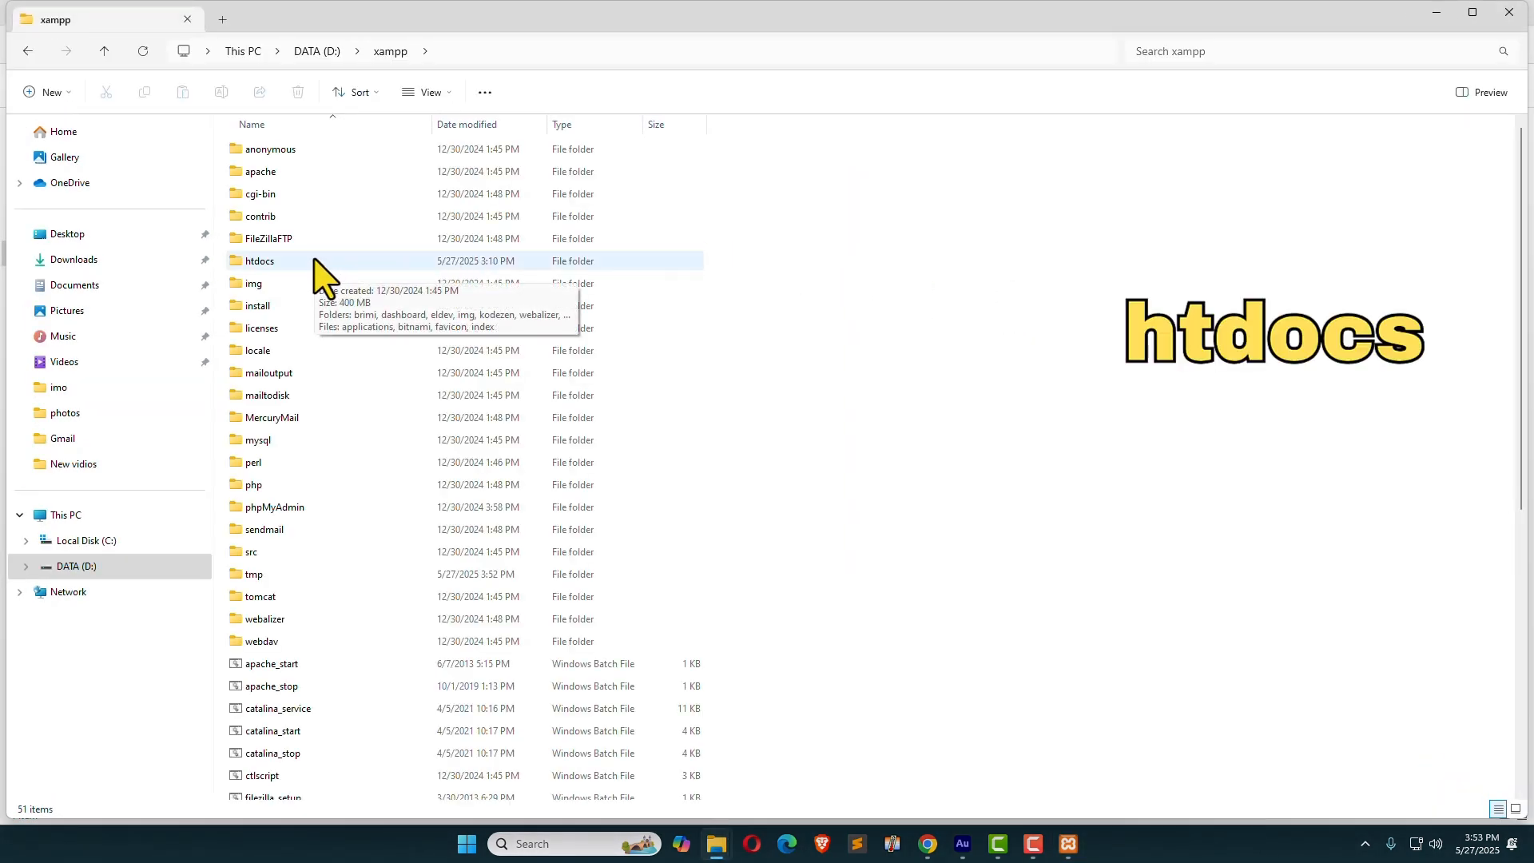
{"action": "double_click", "coordinate": [315, 260]}
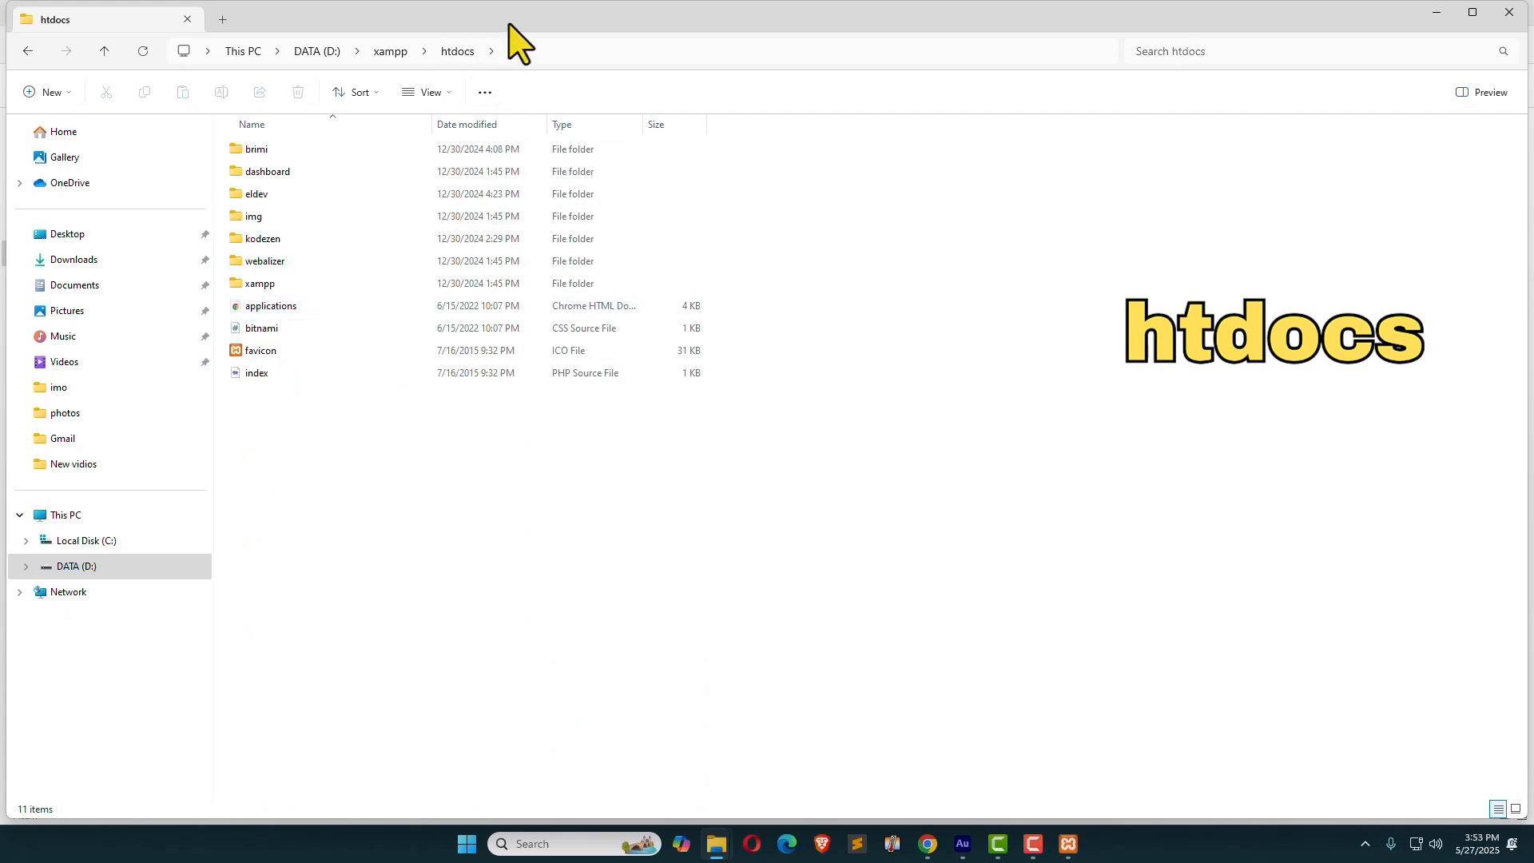
{"action": "left_click_drag", "start_coordinate": [511, 24], "coordinate": [1031, 108]}
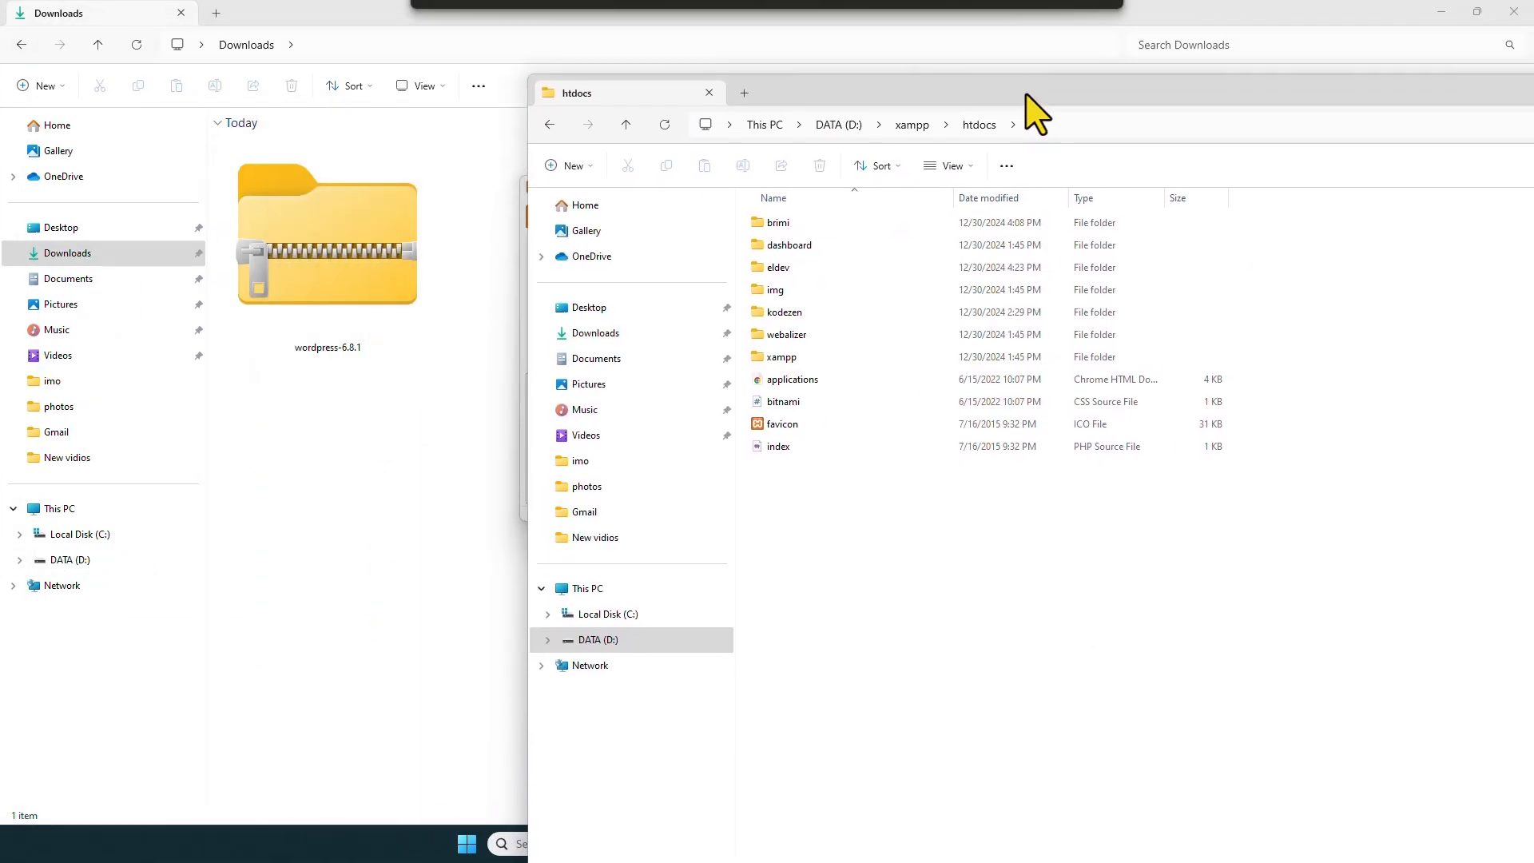
{"action": "left_click", "coordinate": [361, 276]}
{"action": "left_click_drag", "start_coordinate": [370, 296], "coordinate": [1002, 687]}
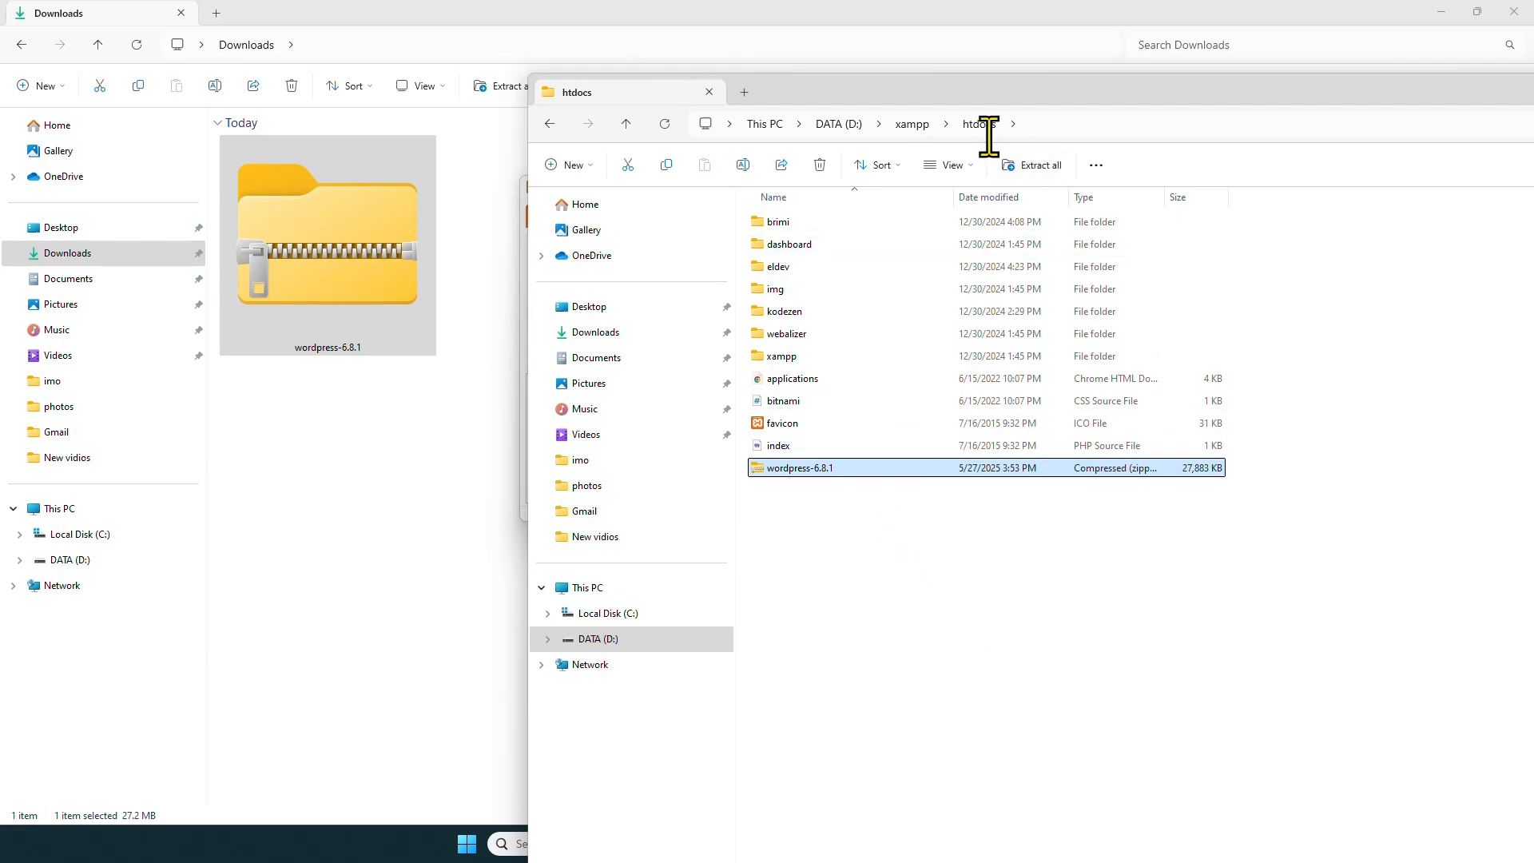
{"action": "left_click_drag", "start_coordinate": [1079, 98], "coordinate": [548, 36]}
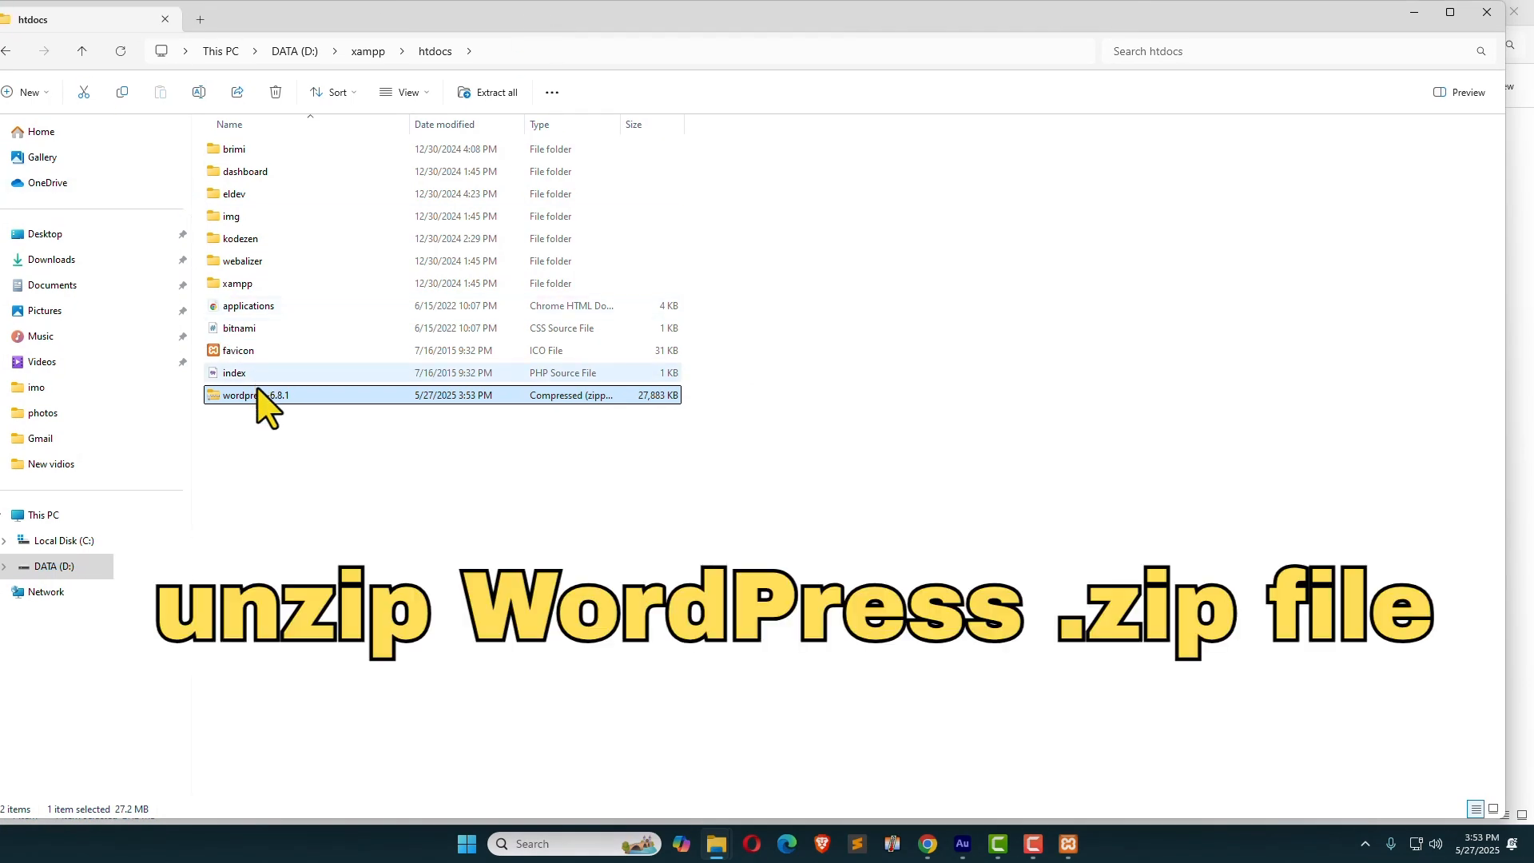
{"action": "left_click", "coordinate": [271, 408]}
{"action": "left_click", "coordinate": [280, 399]}
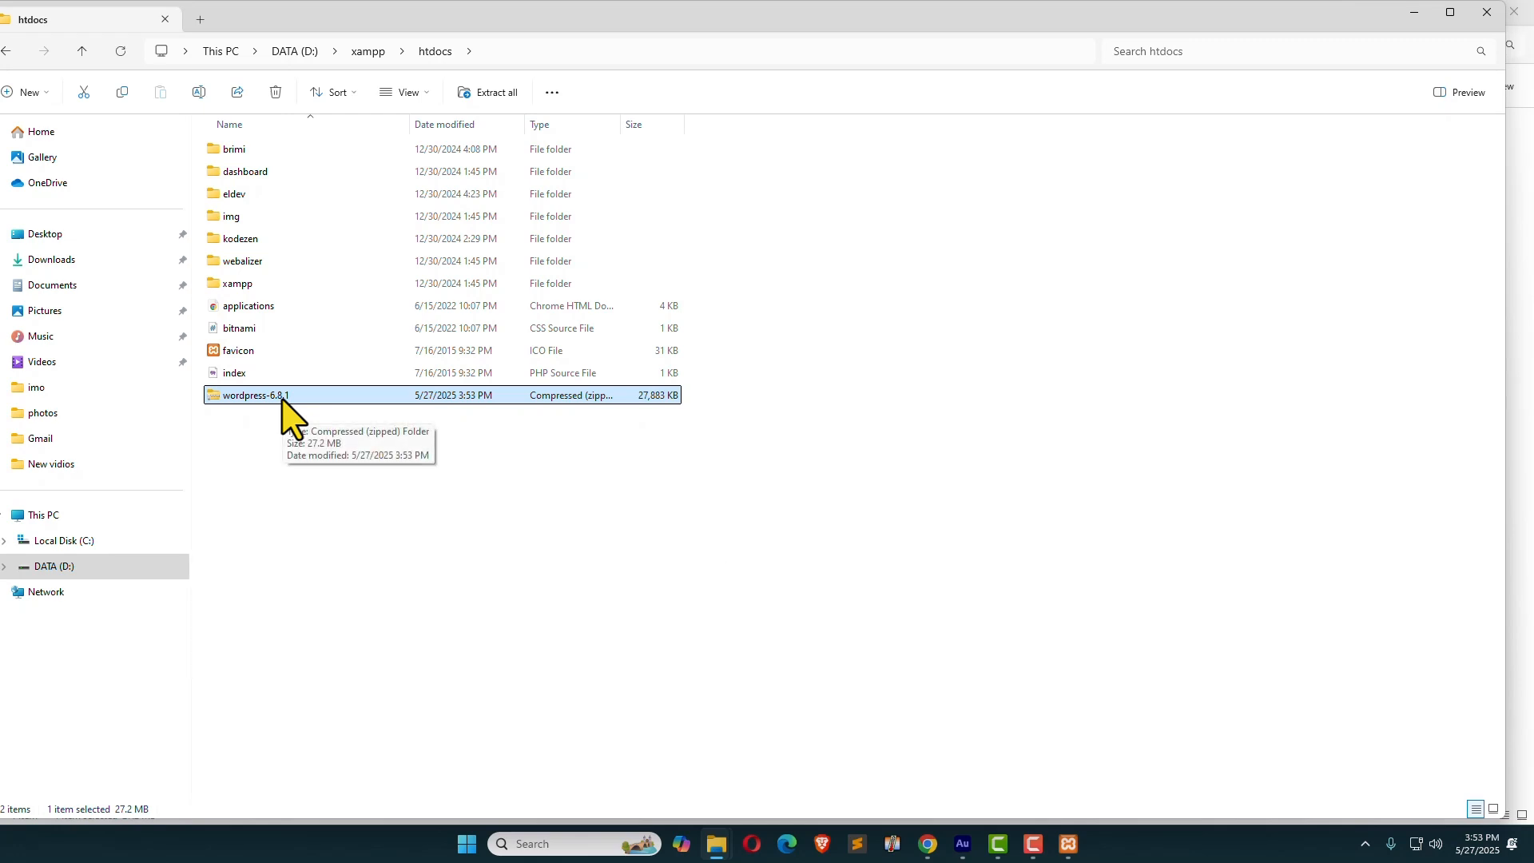
Step: Extract wordpress-6.8.1.zip into htdocs\wordpress-6.8.1 and browse into its inner wordpress folder
{"action": "right_click", "coordinate": [270, 398]}
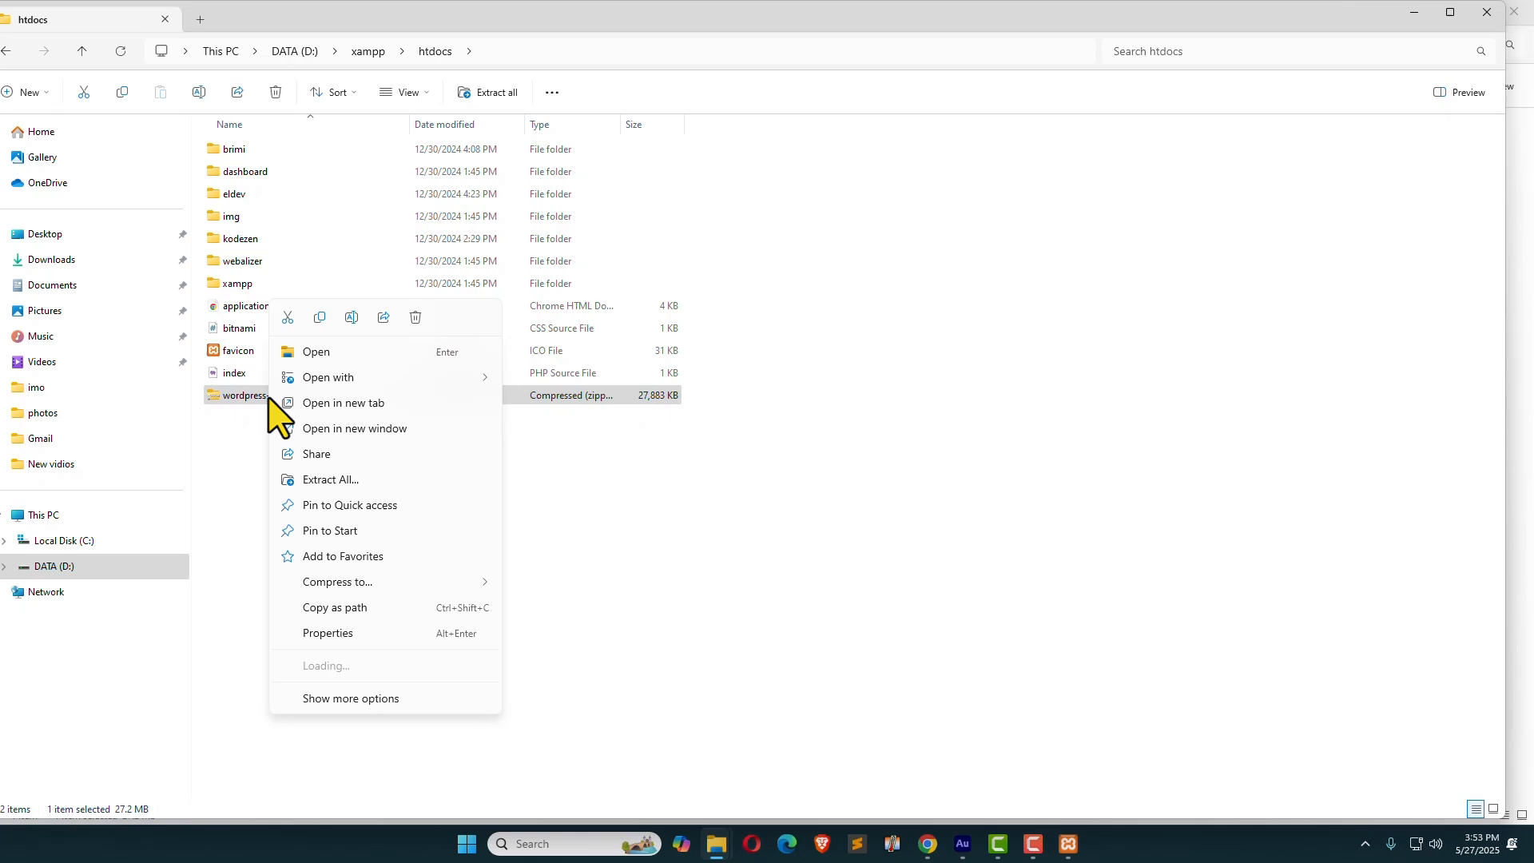
{"action": "left_click", "coordinate": [316, 482]}
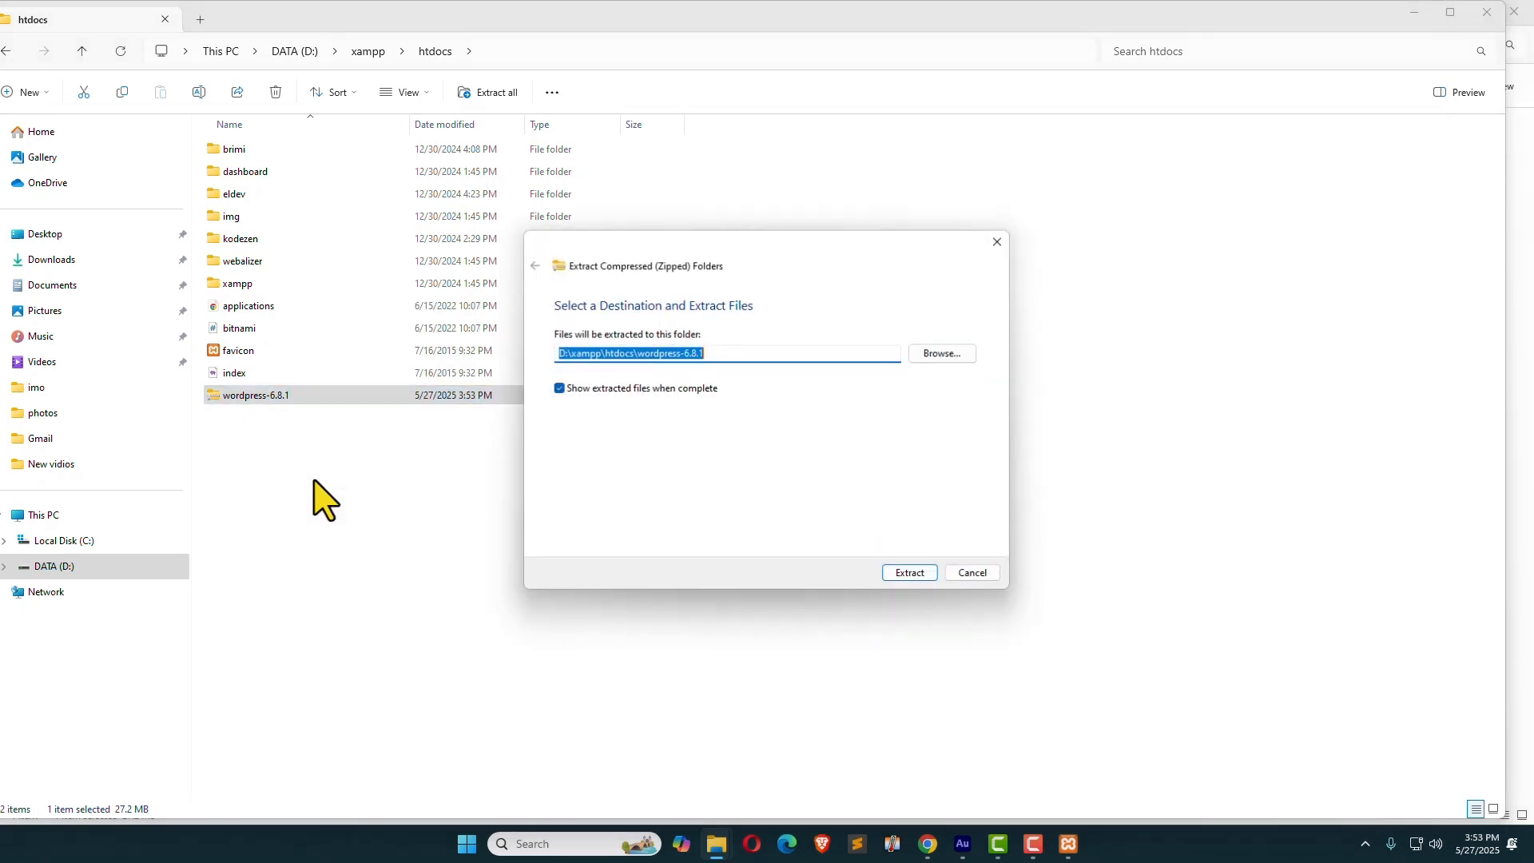
{"action": "left_click", "coordinate": [910, 573]}
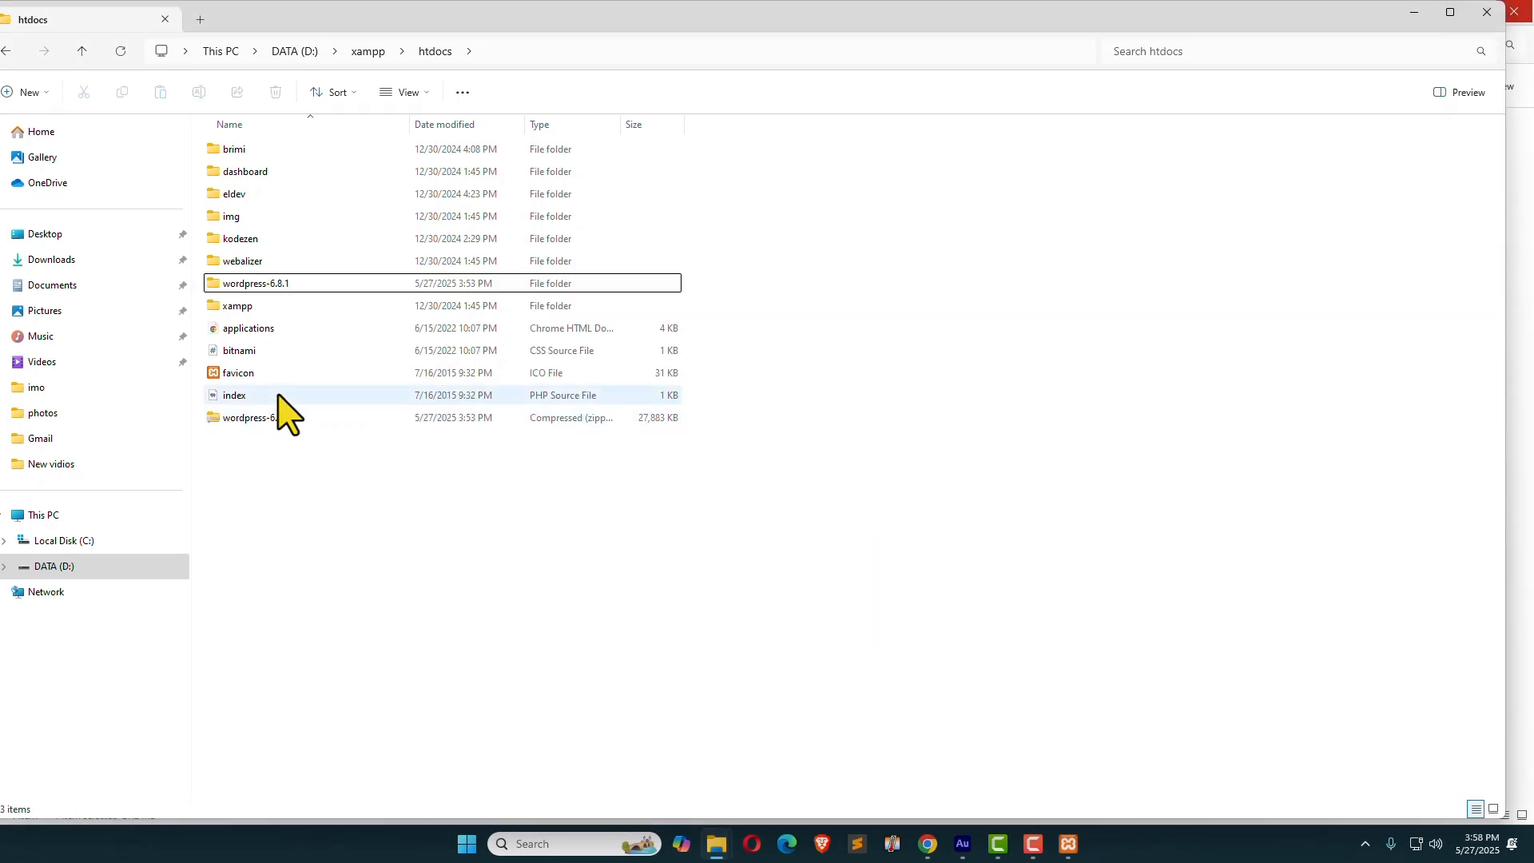
{"action": "left_click", "coordinate": [279, 288]}
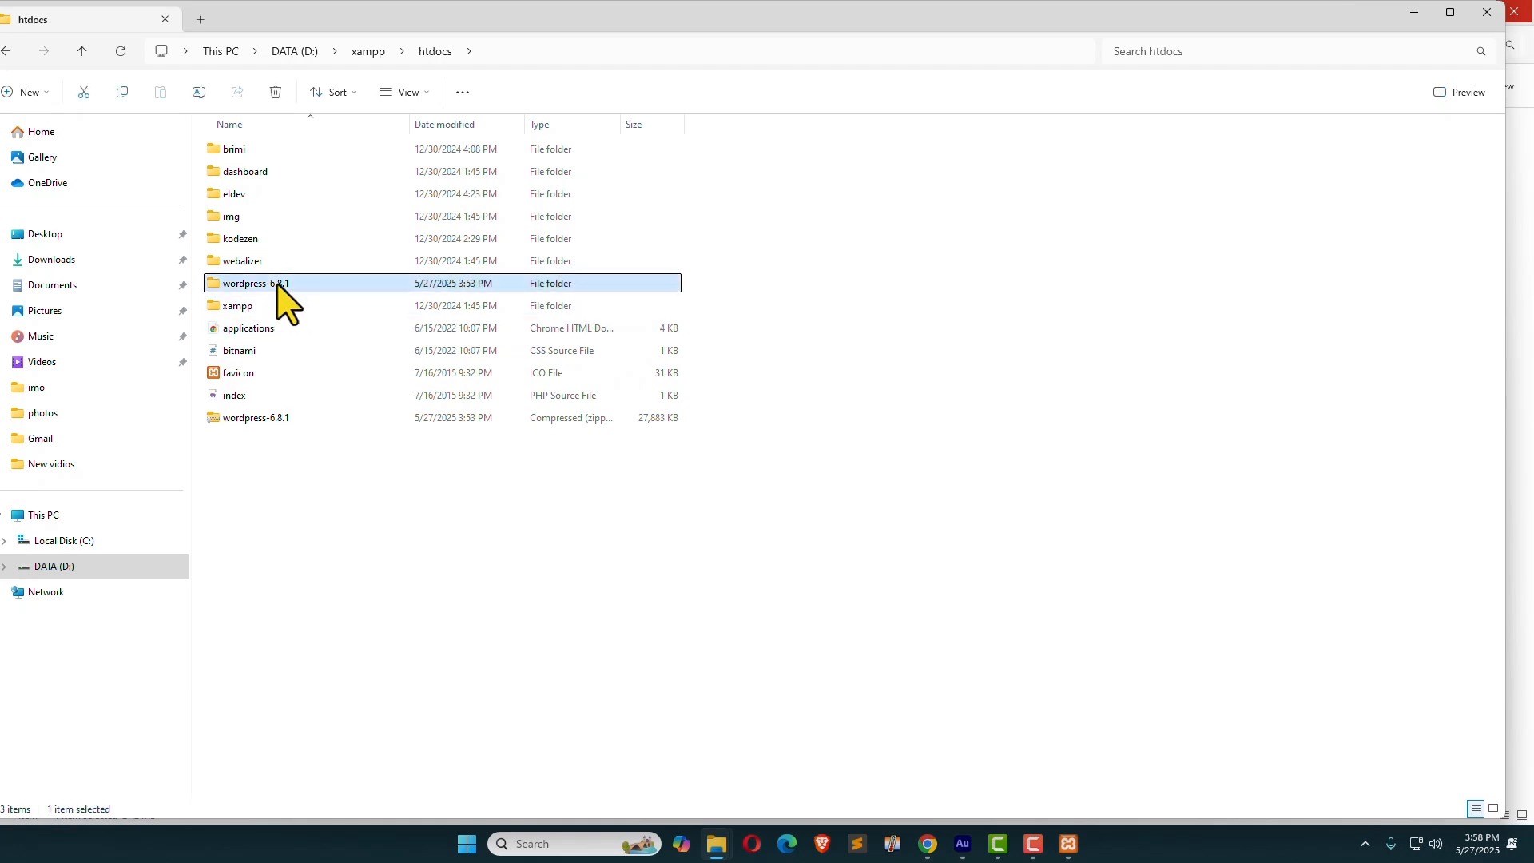
{"action": "double_click", "coordinate": [279, 288]}
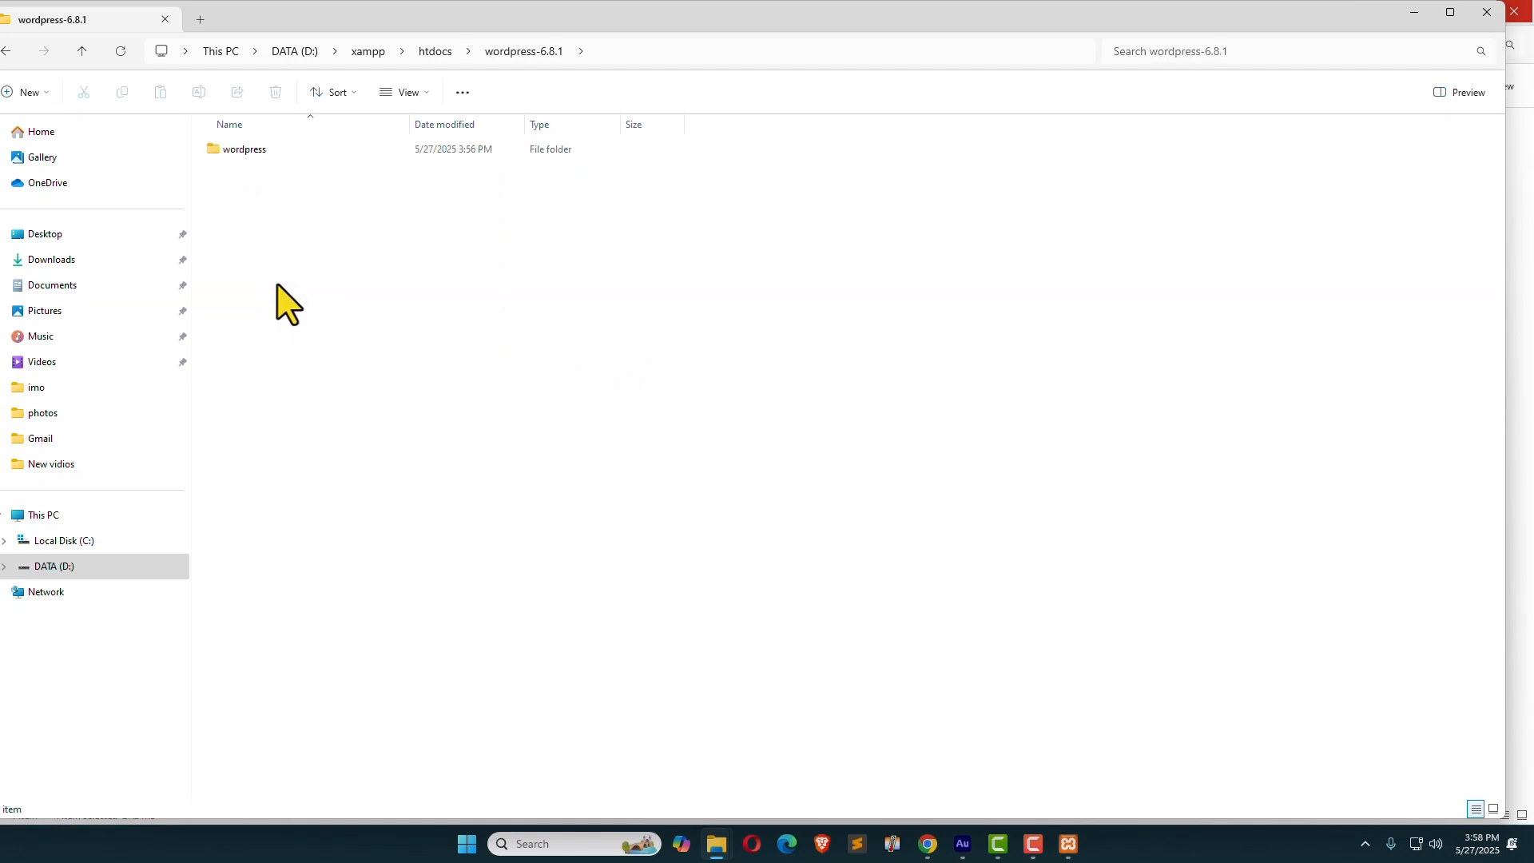
{"action": "left_click", "coordinate": [245, 149]}
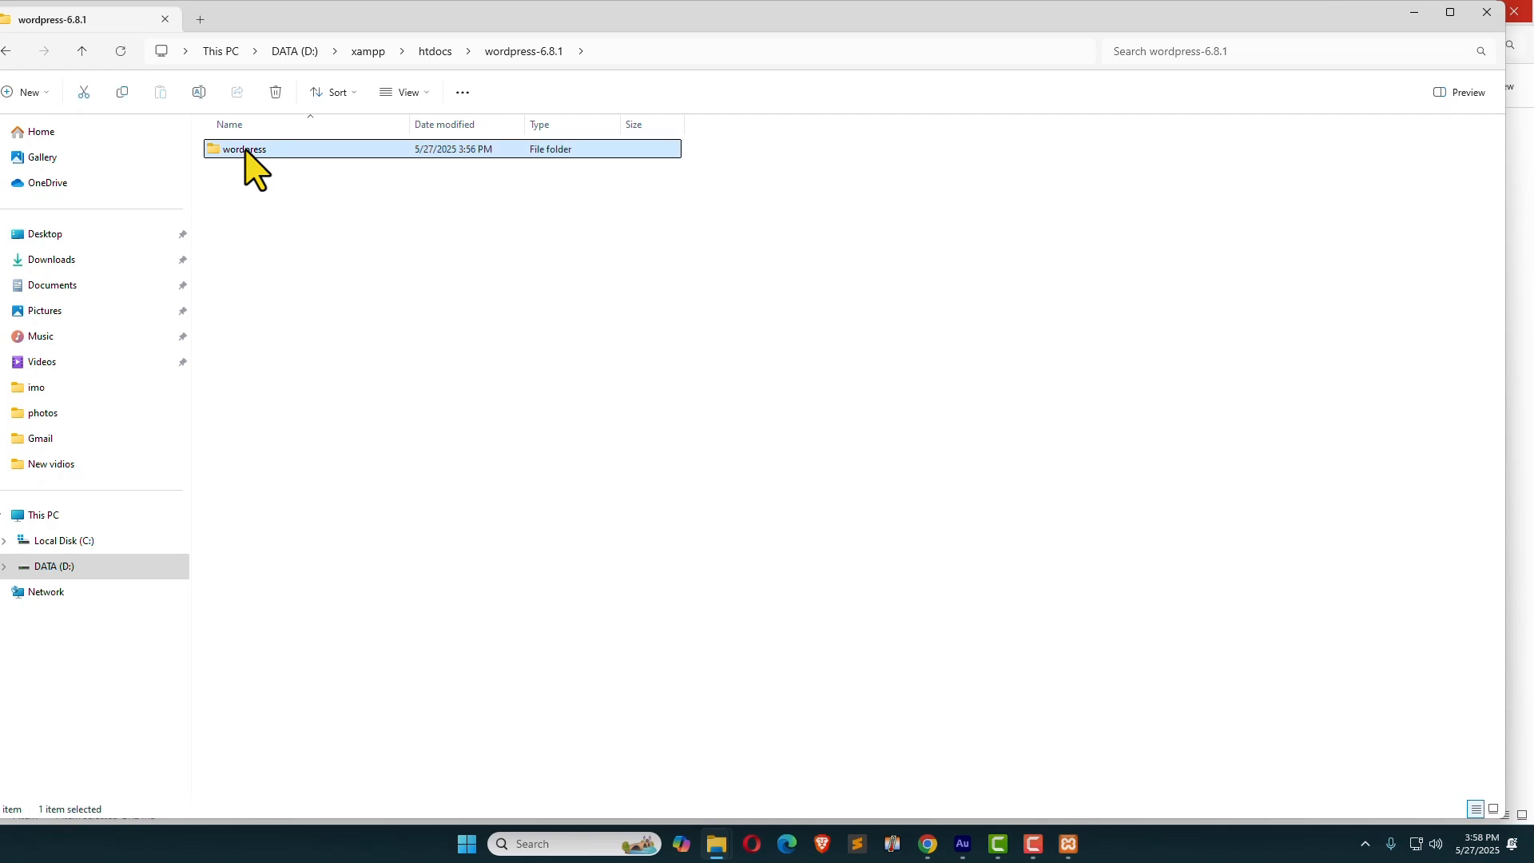
{"action": "double_click", "coordinate": [246, 149]}
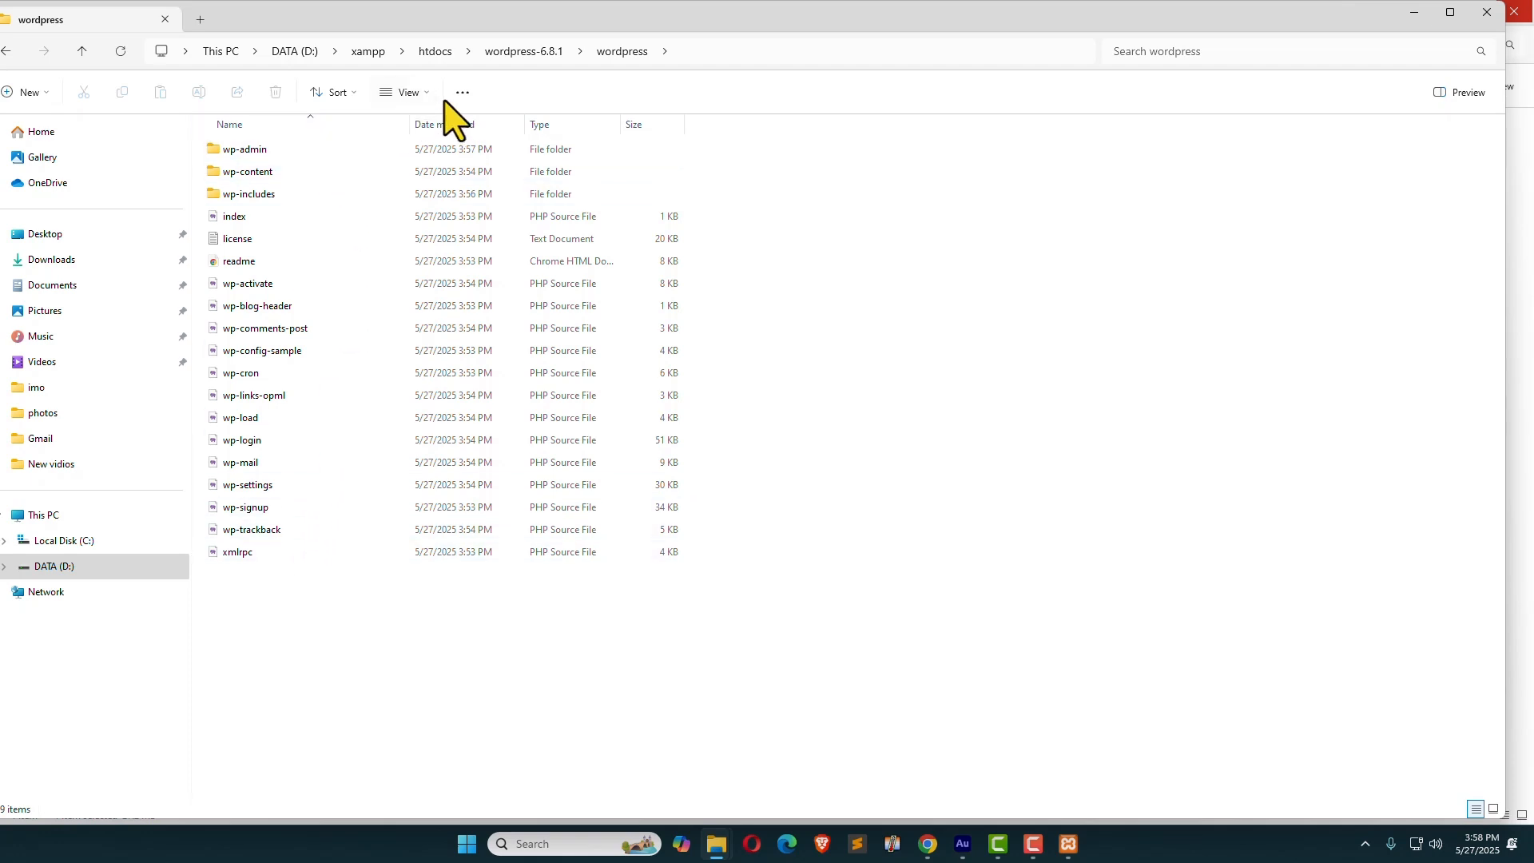
Step: Copy the inner wordpress folder and paste it directly into htdocs
{"action": "left_click", "coordinate": [81, 51]}
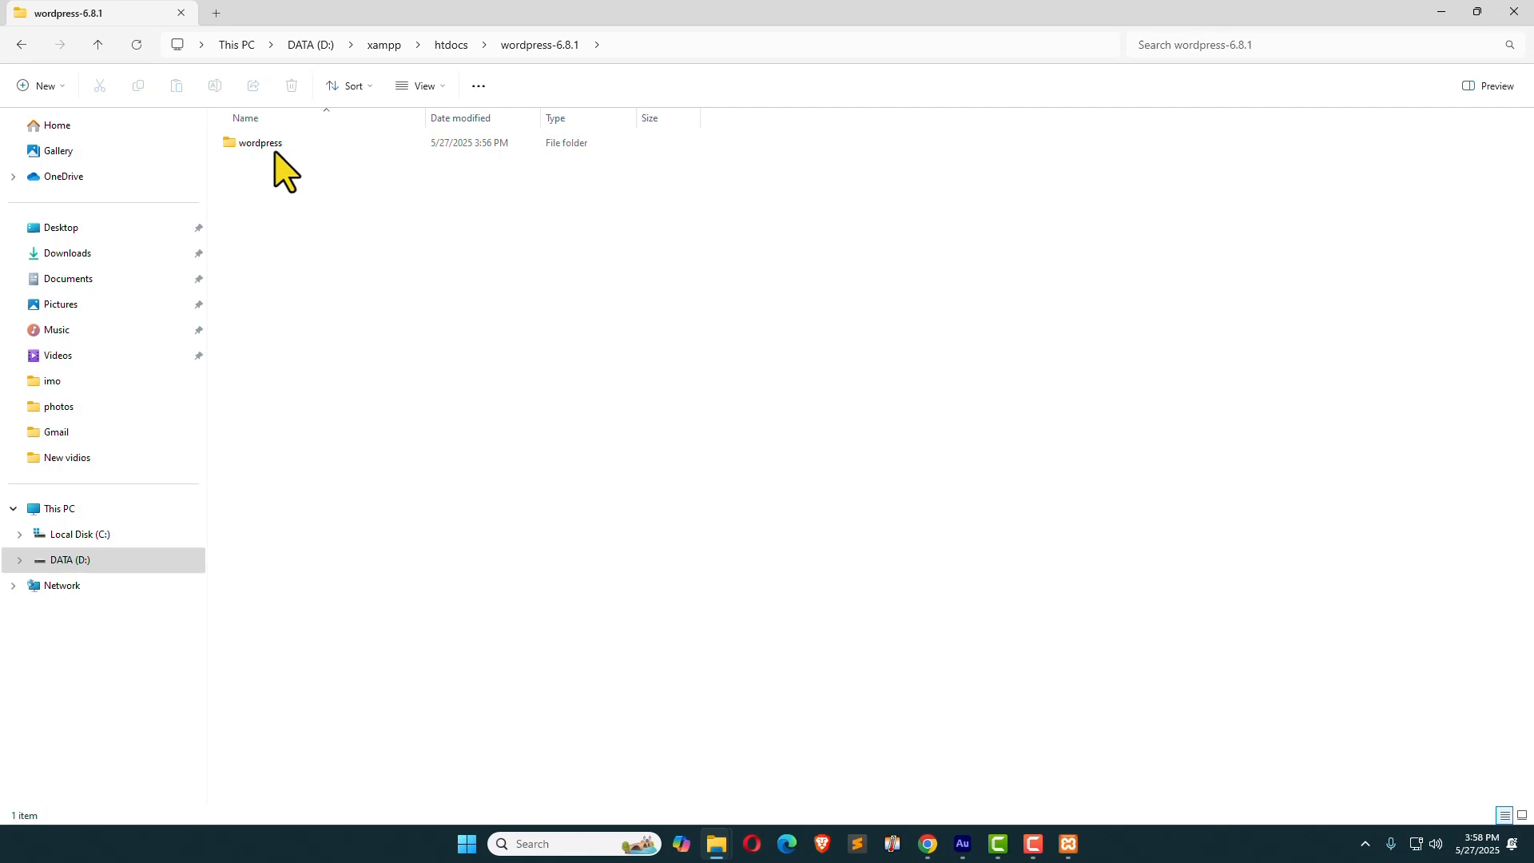
{"action": "left_click", "coordinate": [272, 149]}
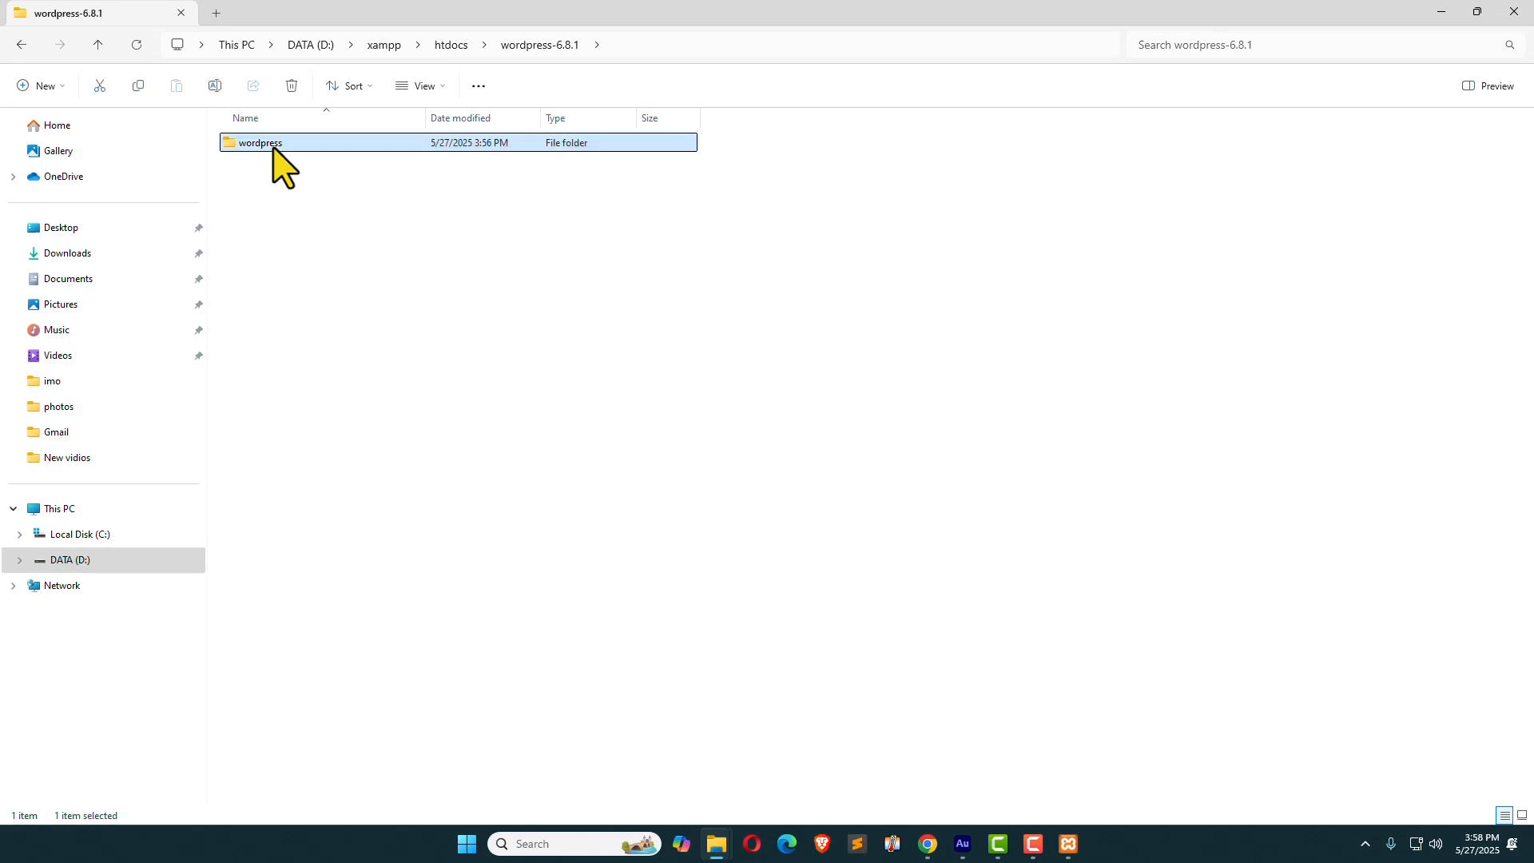
{"action": "left_click", "coordinate": [460, 49]}
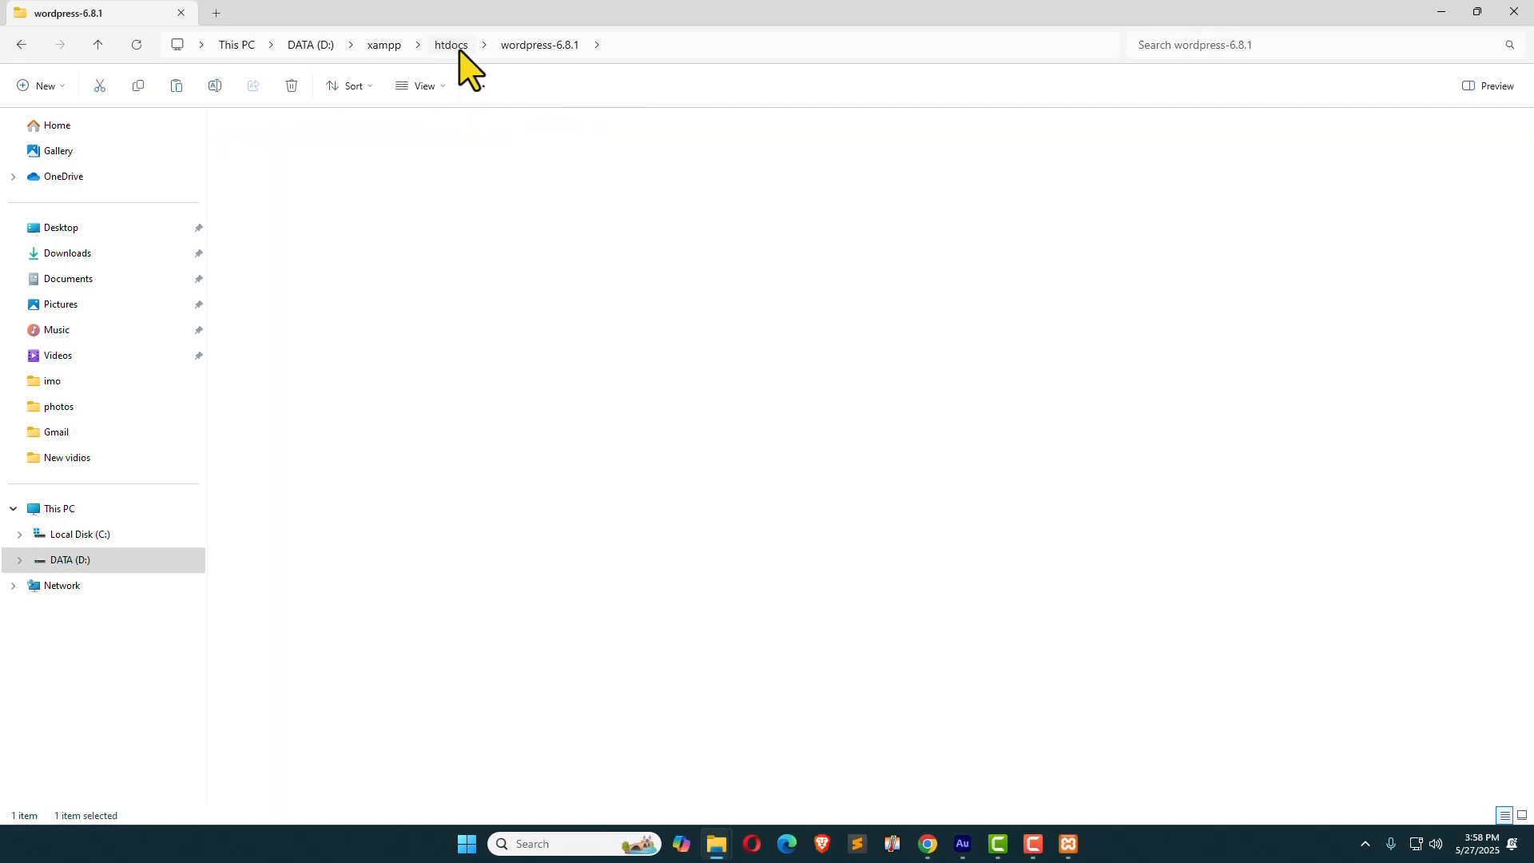
{"action": "left_click", "coordinate": [321, 521]}
{"action": "right_click", "coordinate": [319, 512]}
{"action": "key", "text": "ctrl+v"}
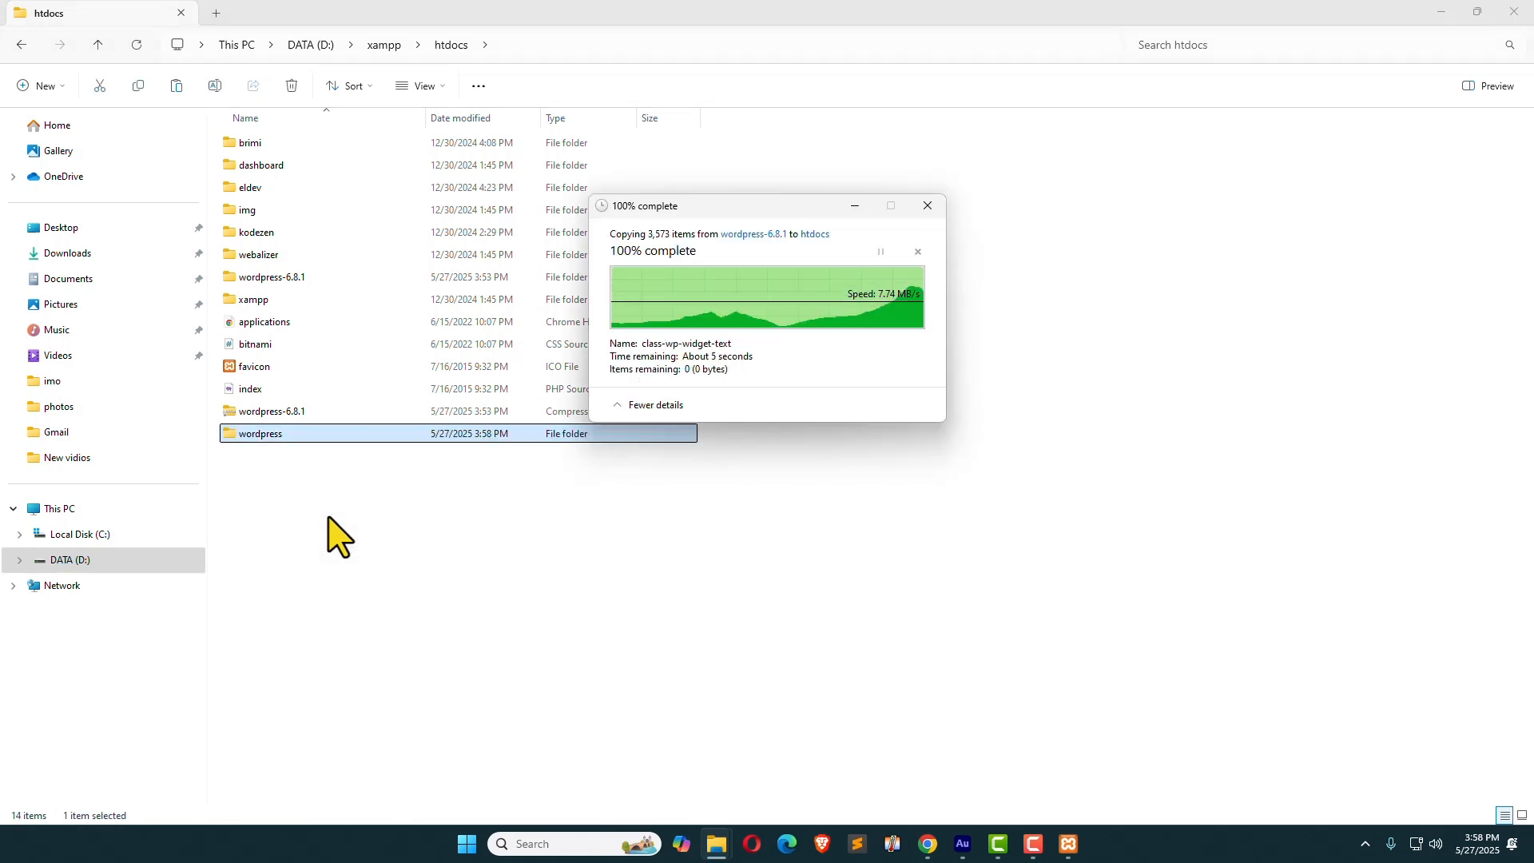
{"action": "left_click", "coordinate": [329, 519]}
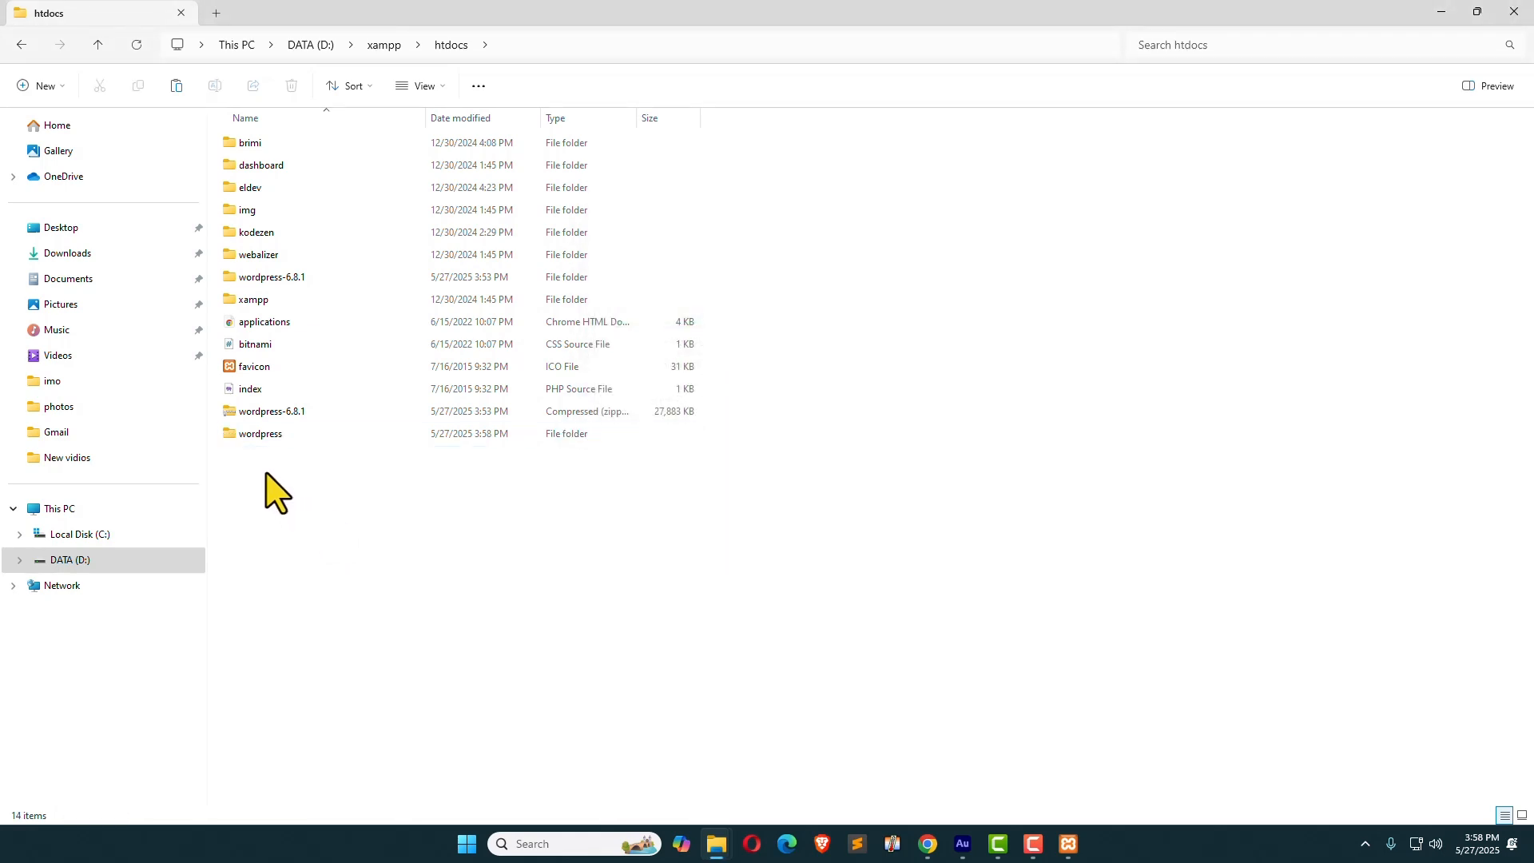
Step: Rename the pasted wordpress folder in htdocs to testsite
{"action": "left_click", "coordinate": [258, 437]}
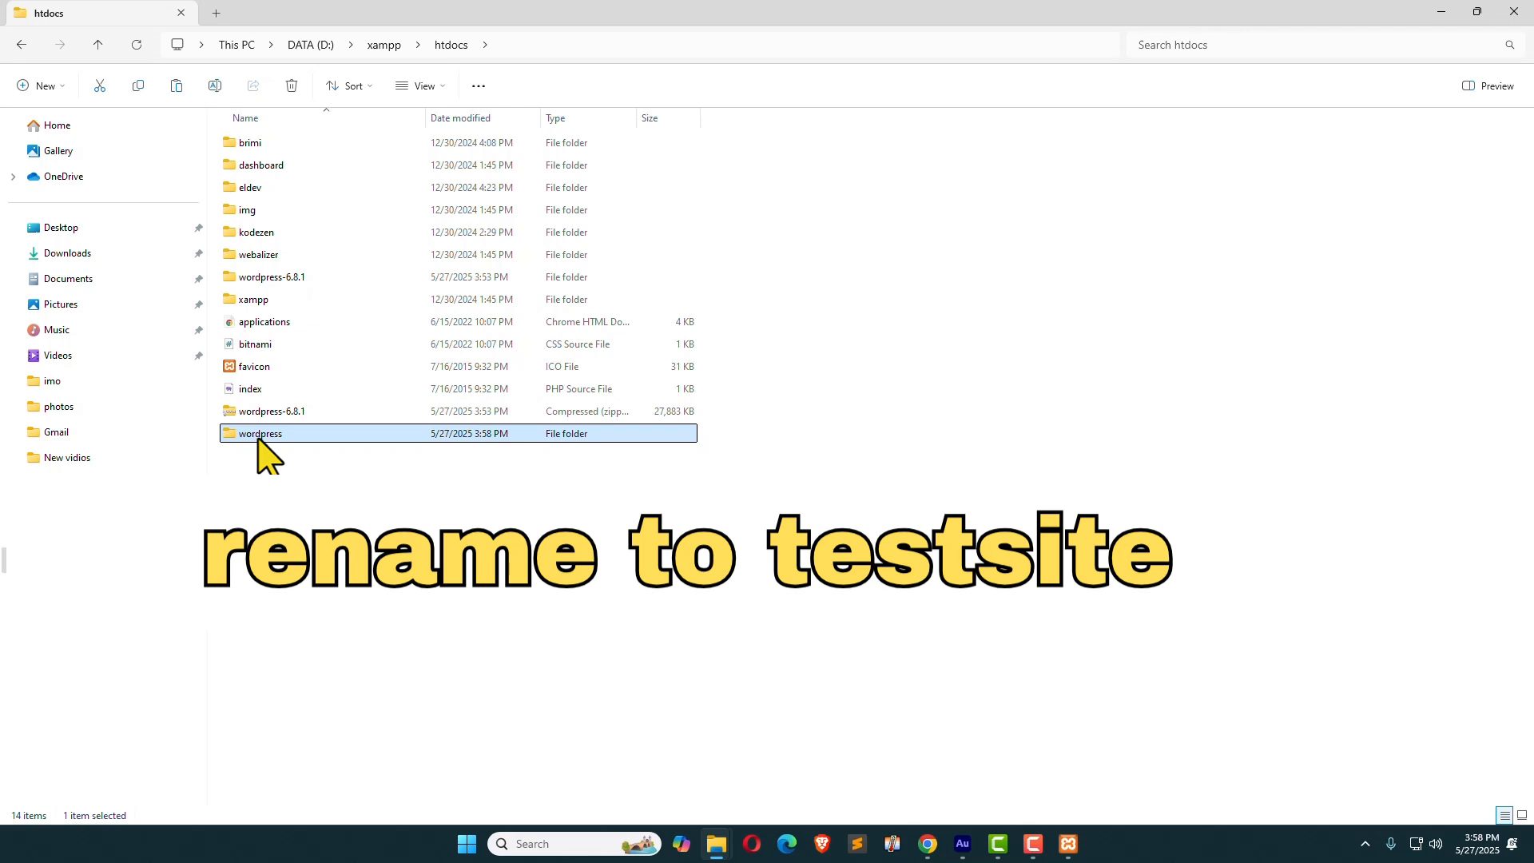
{"action": "key", "text": "F2"}
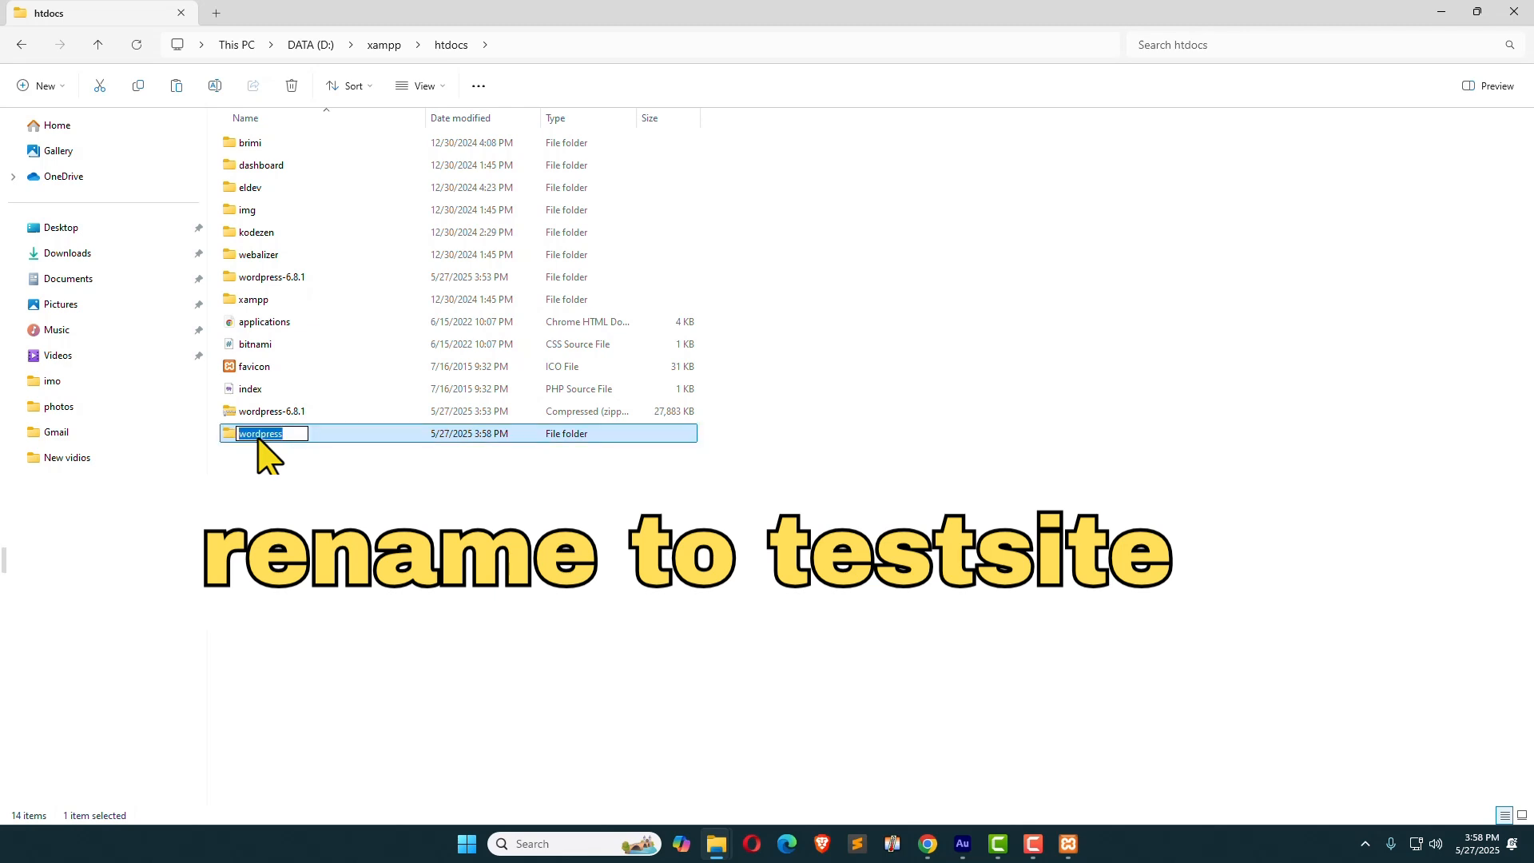
{"action": "type", "text": "testsite"}
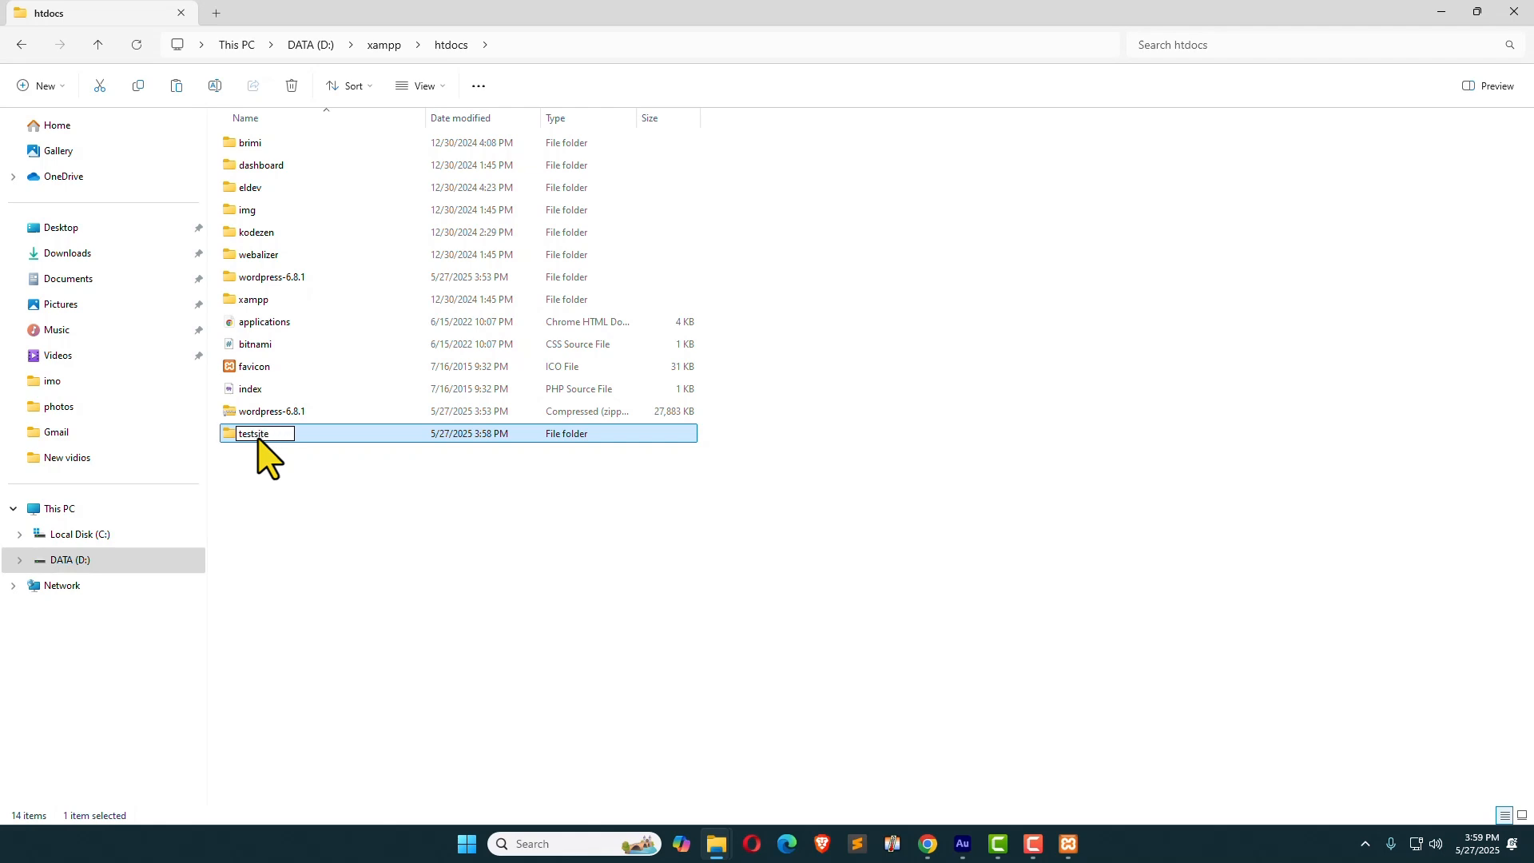
{"action": "left_click", "coordinate": [264, 514]}
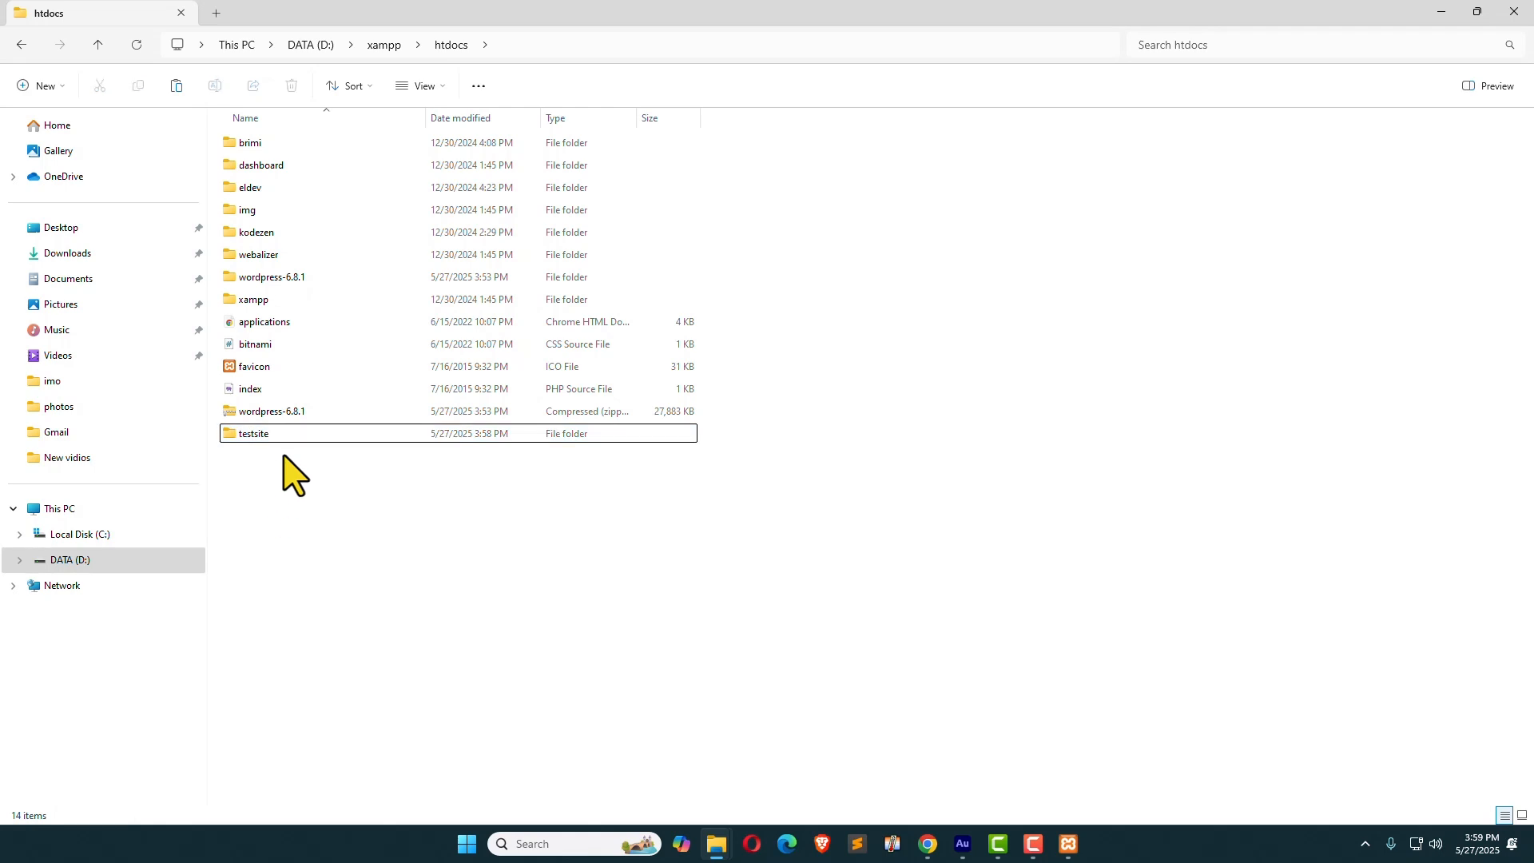
{"action": "left_click", "coordinate": [273, 436]}
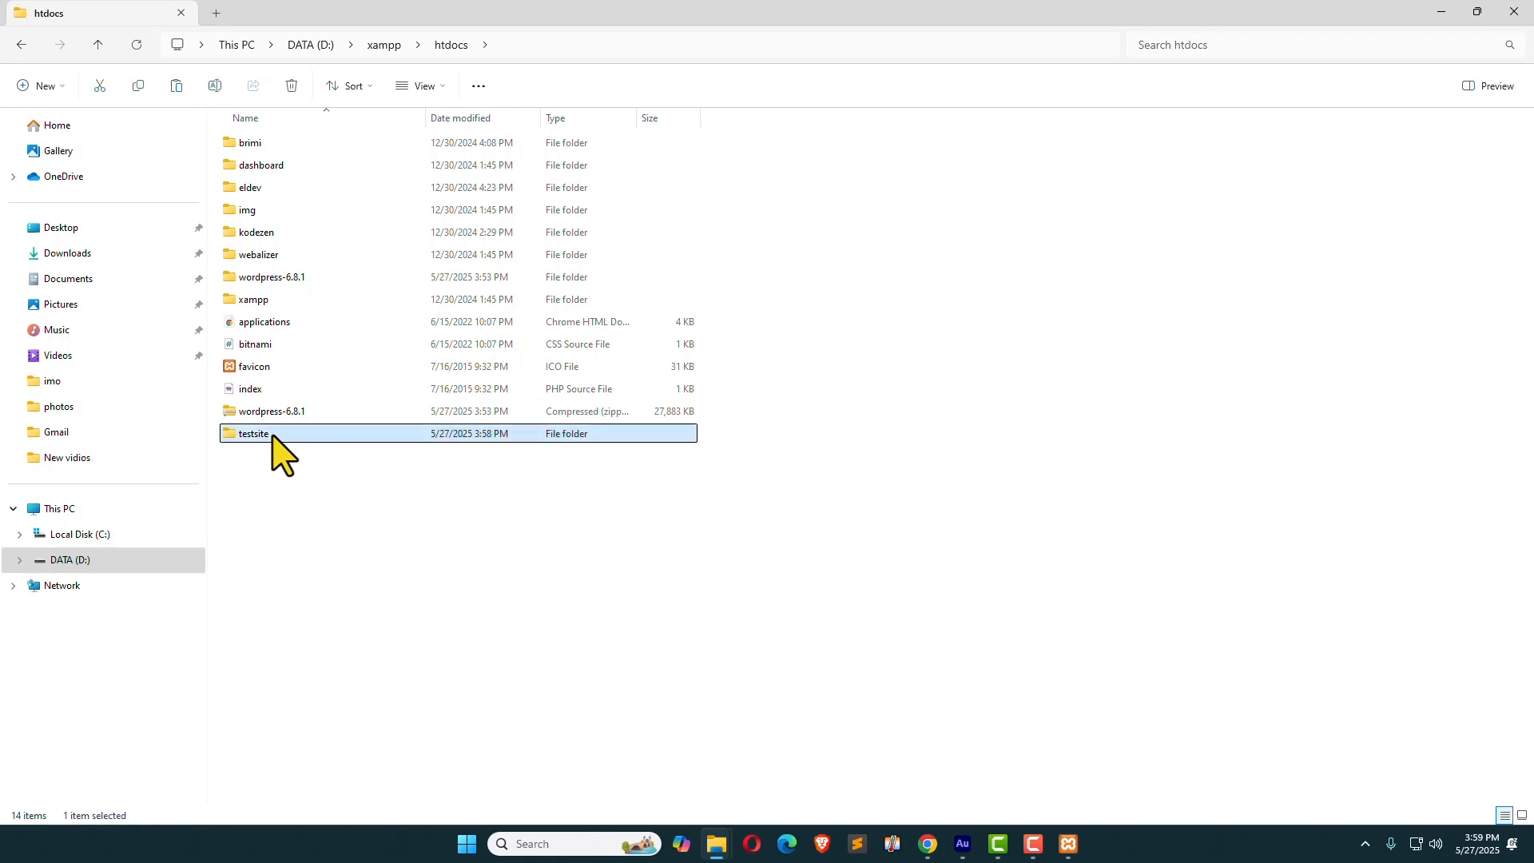
{"action": "left_click", "coordinate": [923, 842]}
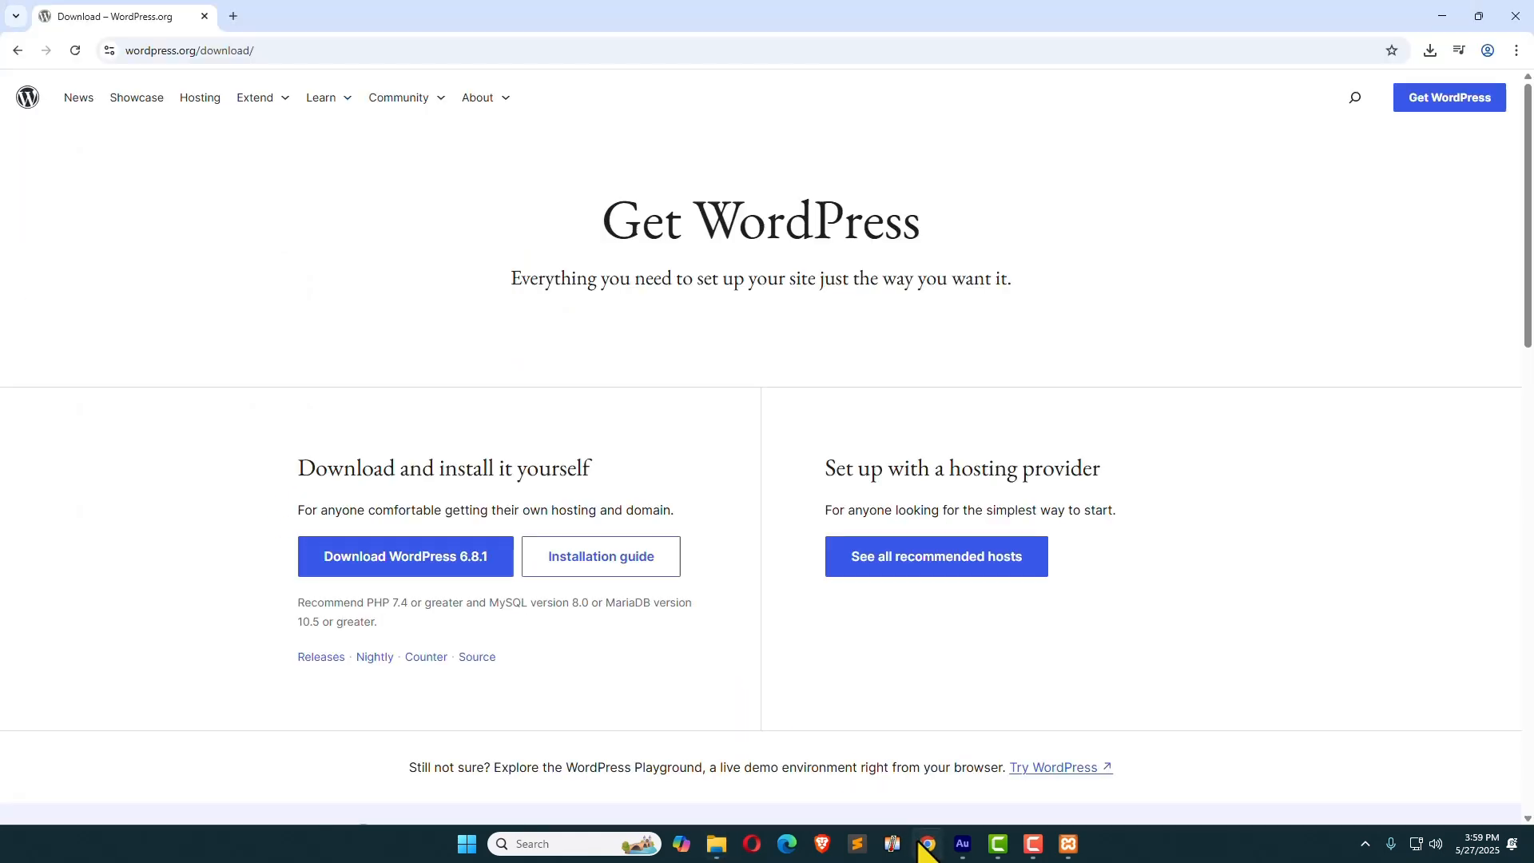
{"action": "key", "text": "ctrl+t"}
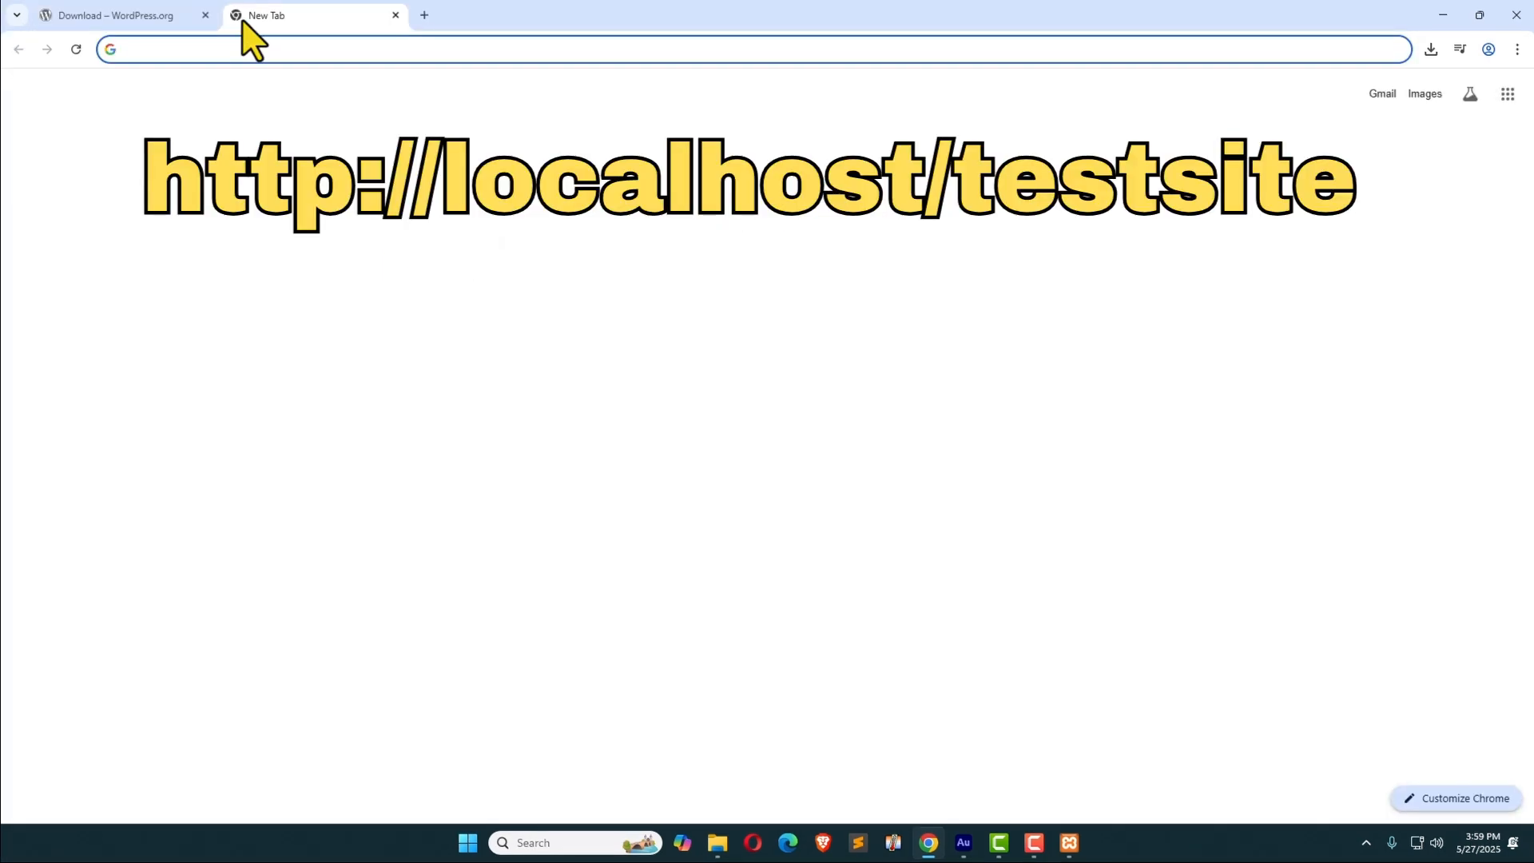
{"action": "type", "text": "http"}
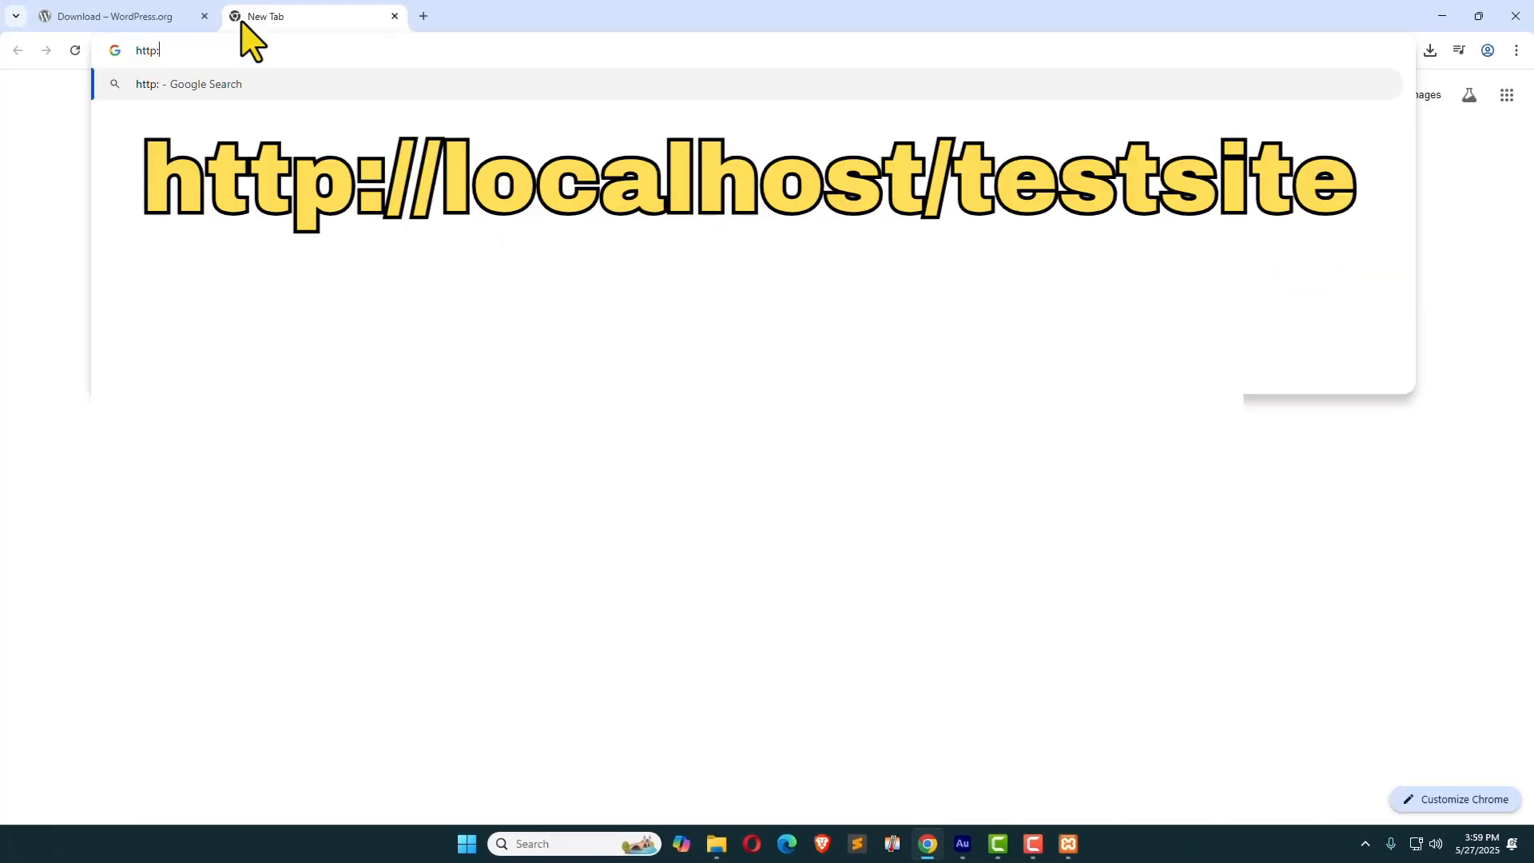
{"action": "type", "text": "://localhost"}
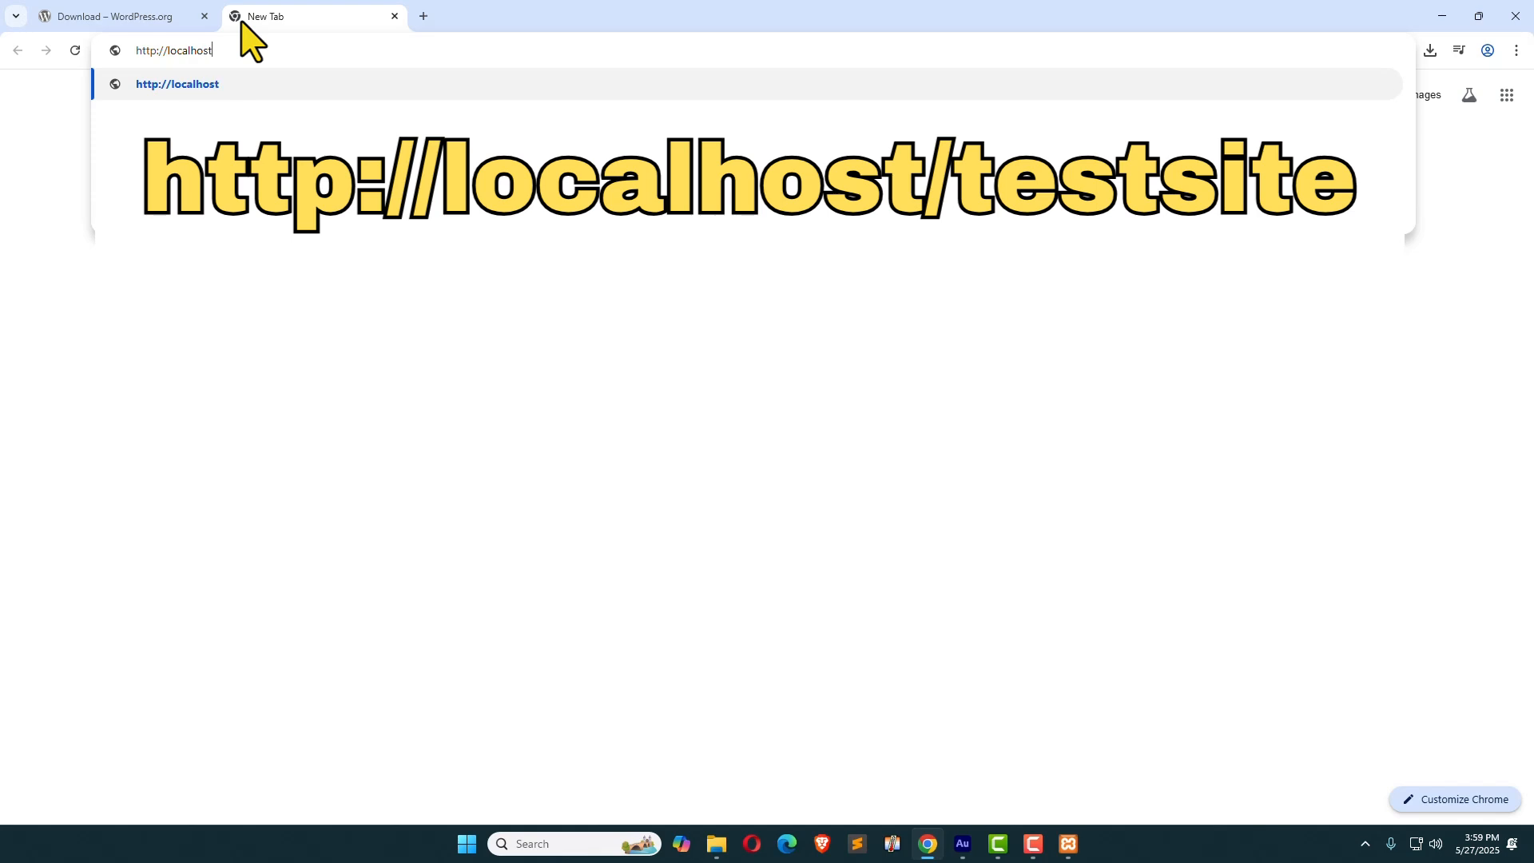
{"action": "type", "text": "/testsite"}
{"action": "key", "text": "Return"}
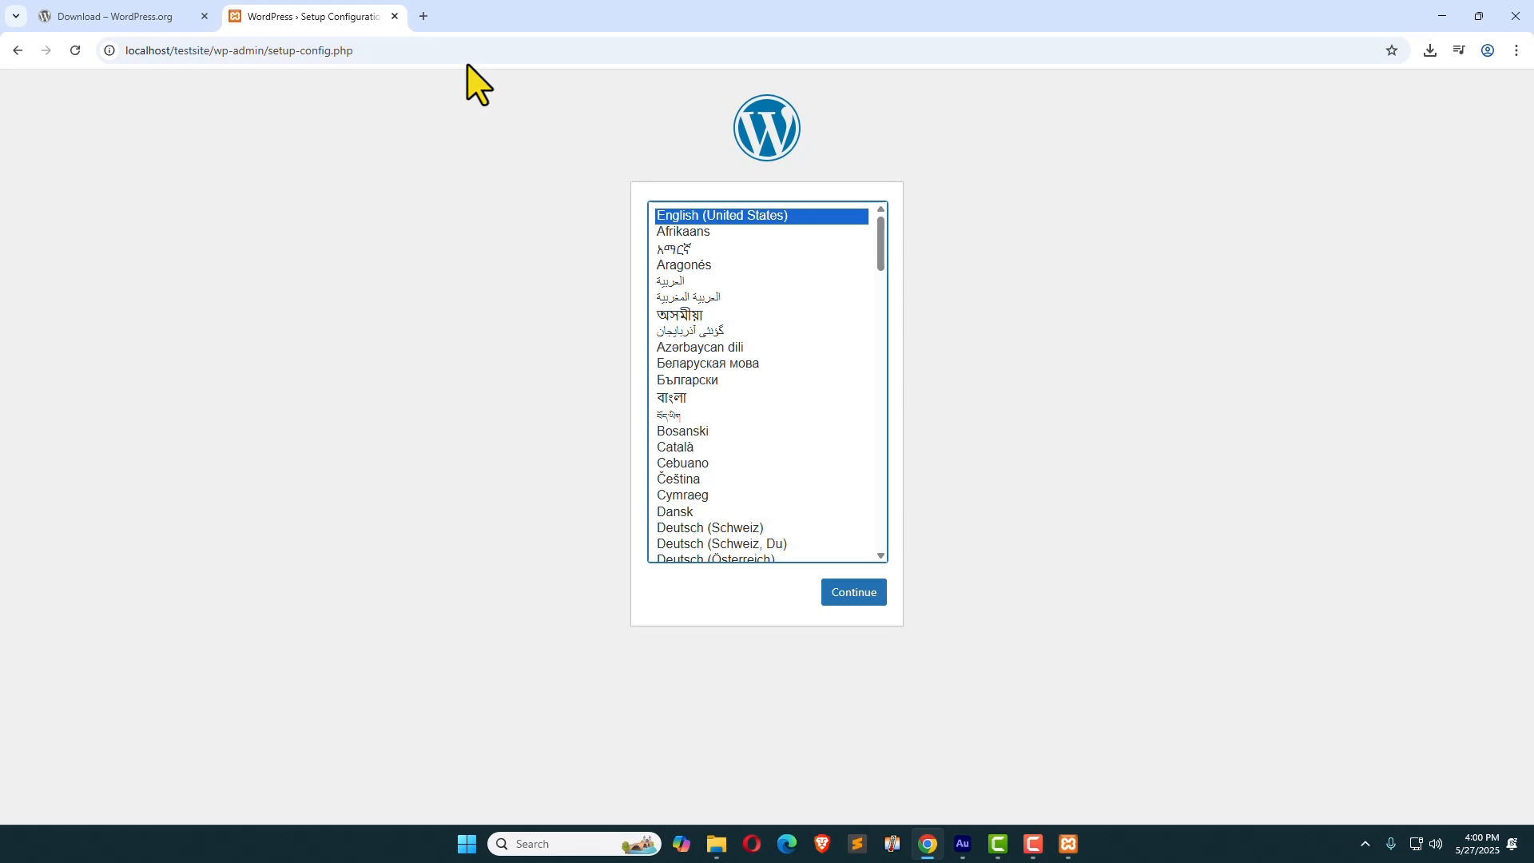
{"action": "left_click", "coordinate": [854, 598]}
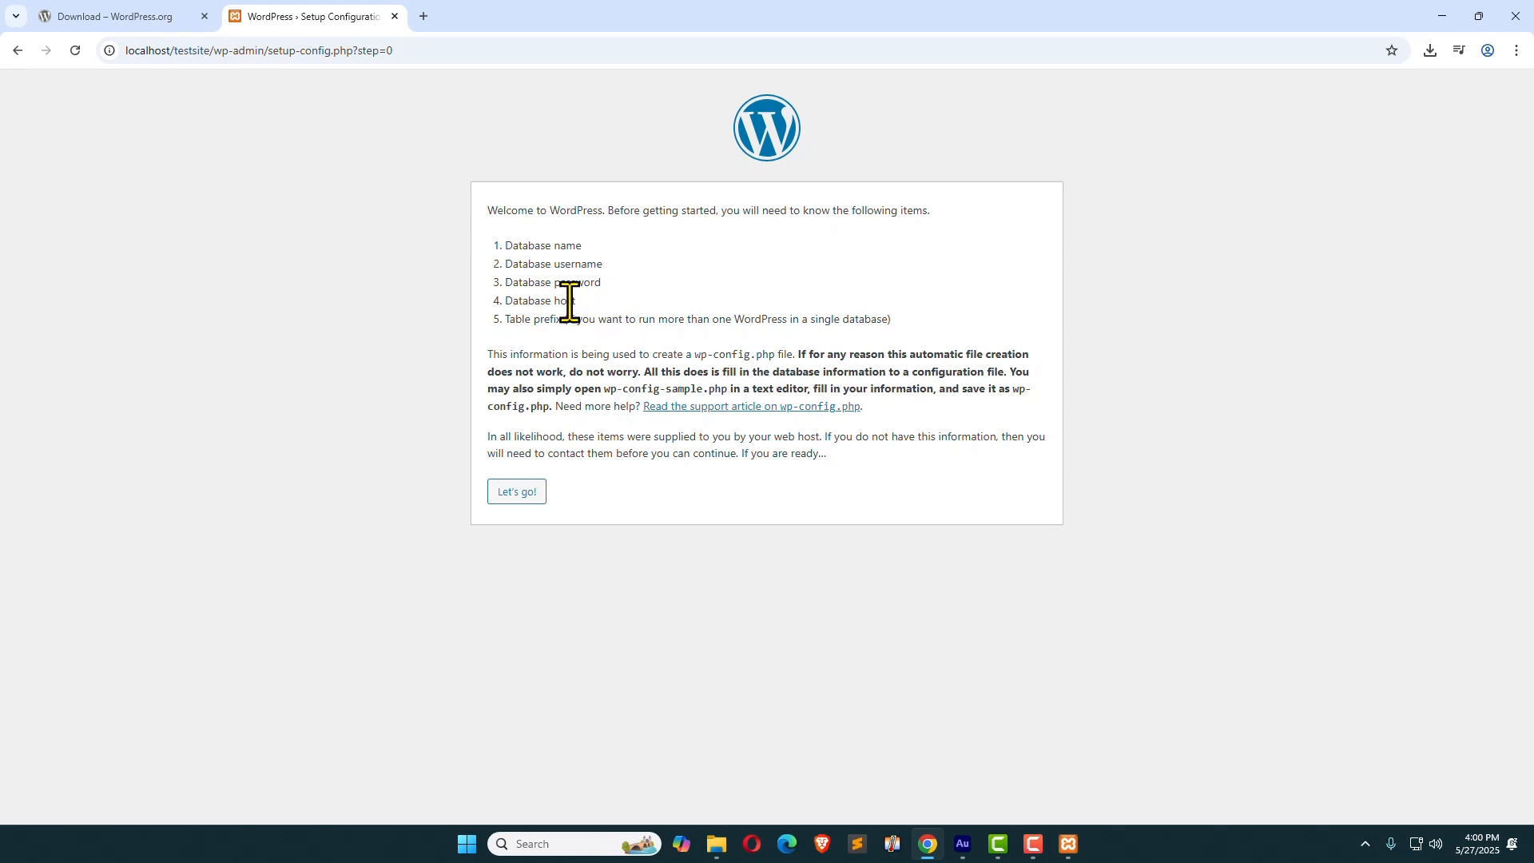
Step: Open phpMyAdmin from localhost and create a new database named testdb
{"action": "left_click", "coordinate": [424, 16]}
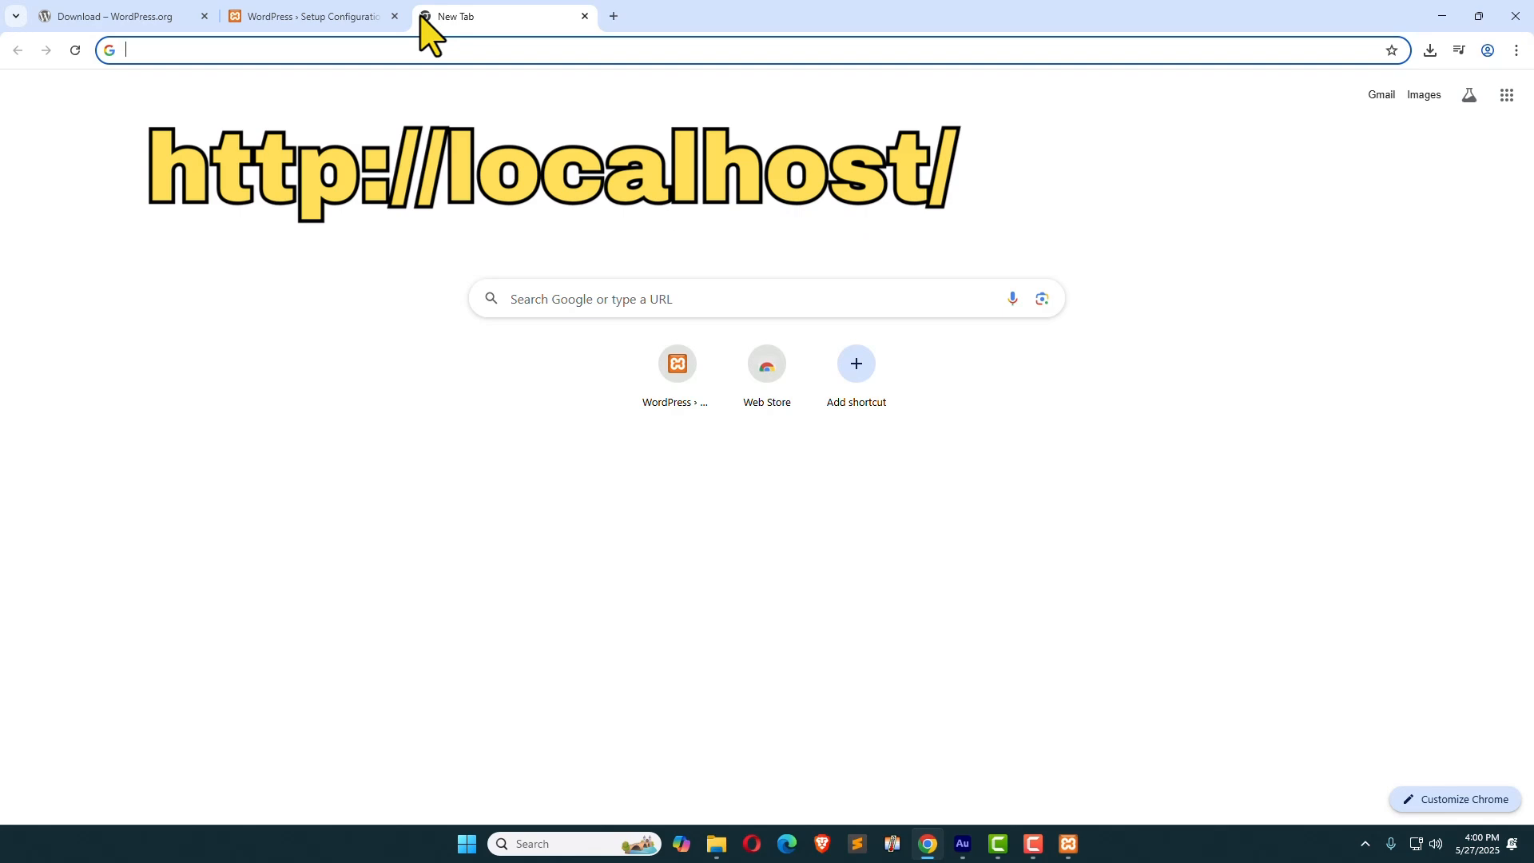
{"action": "type", "text": "http://localhost/t"}
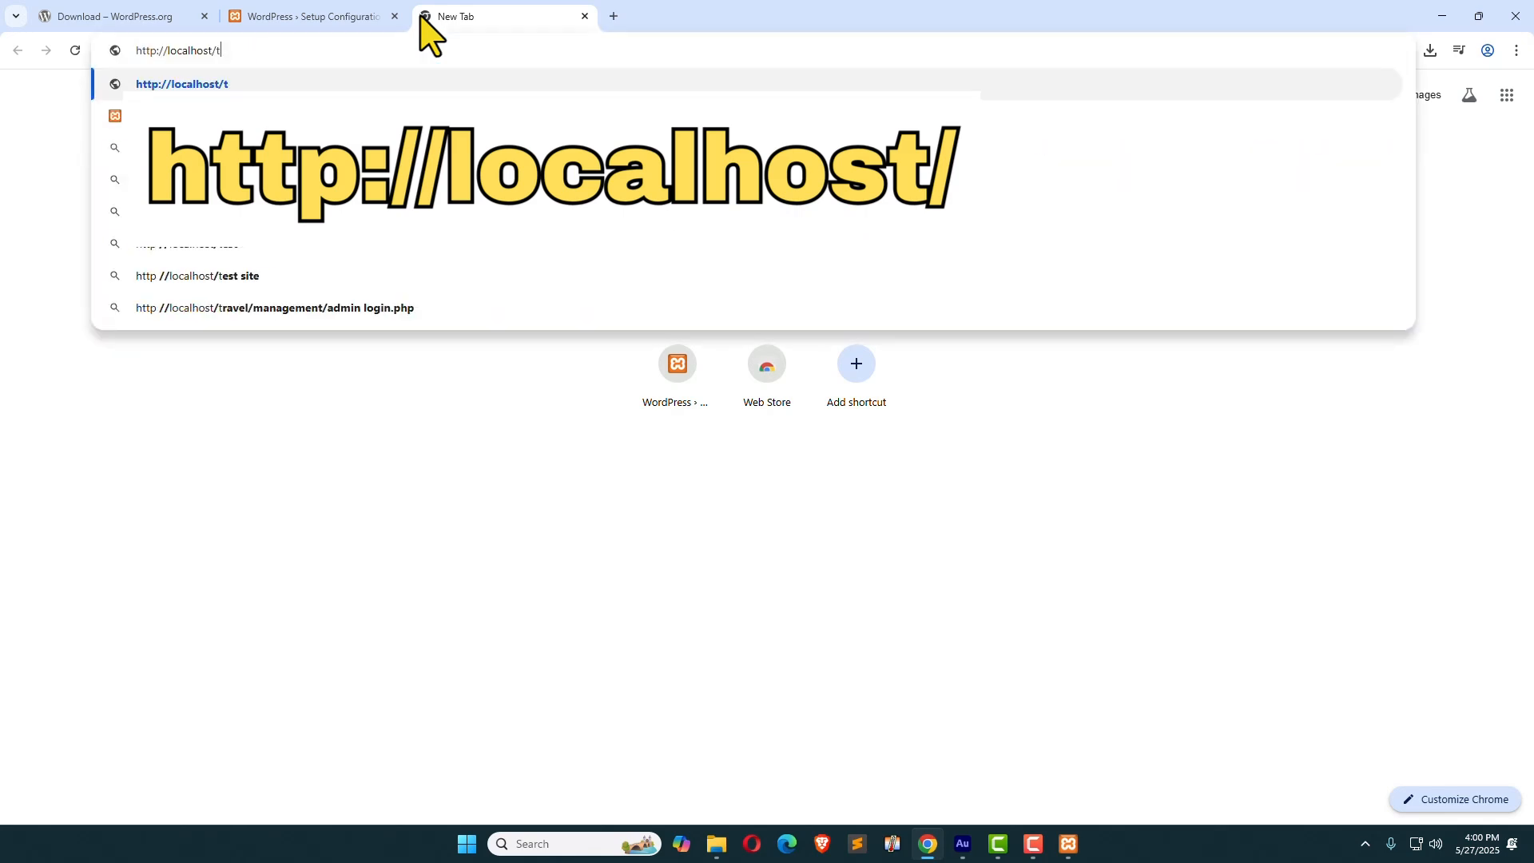
{"action": "key", "text": "BackSpace"}
{"action": "key", "text": "Return"}
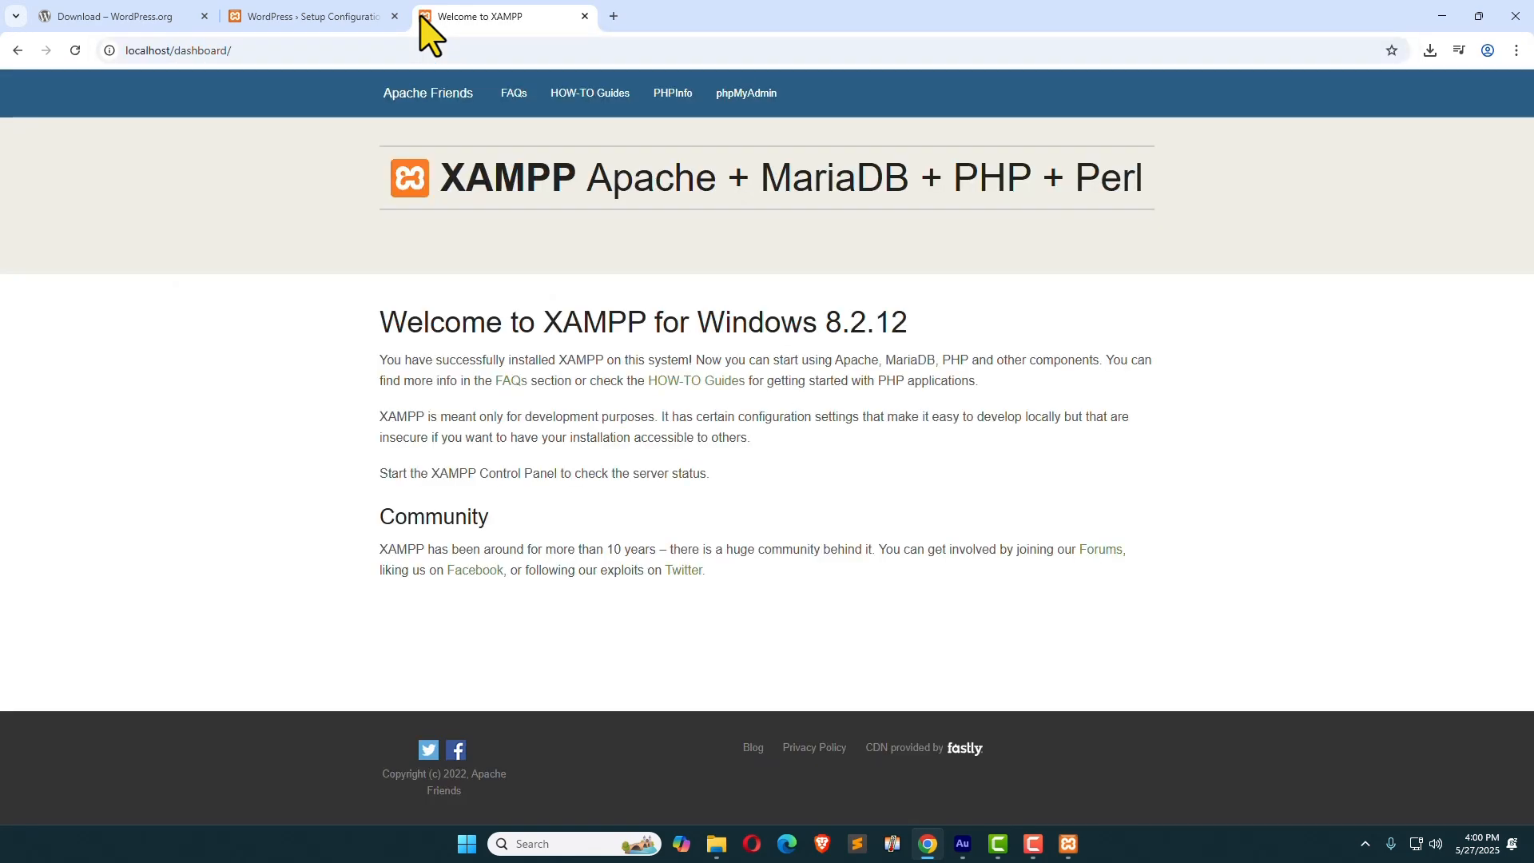
{"action": "left_click", "coordinate": [746, 114]}
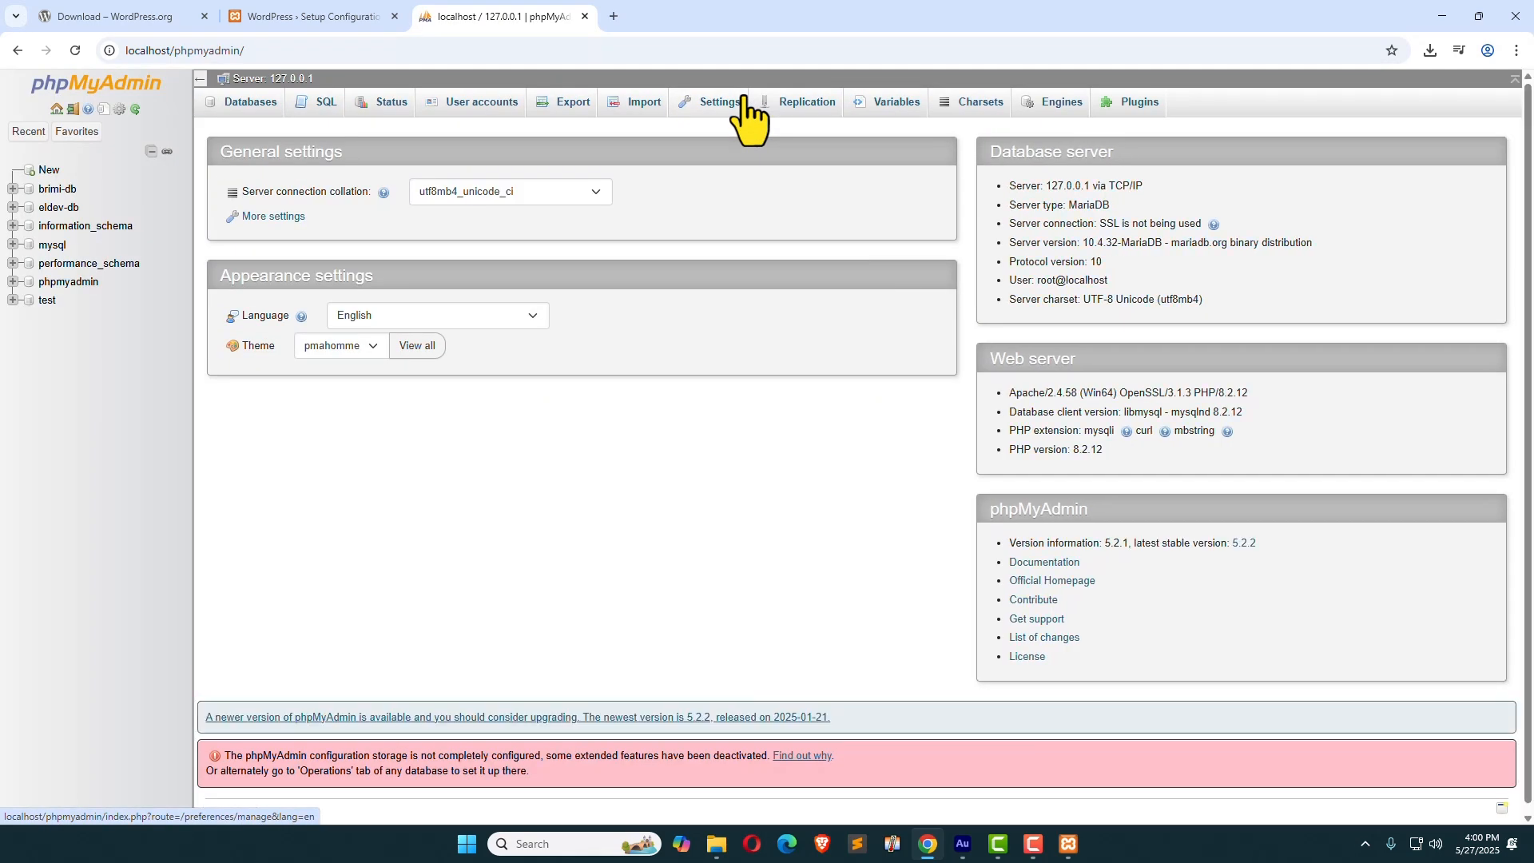
{"action": "left_click", "coordinate": [255, 131]}
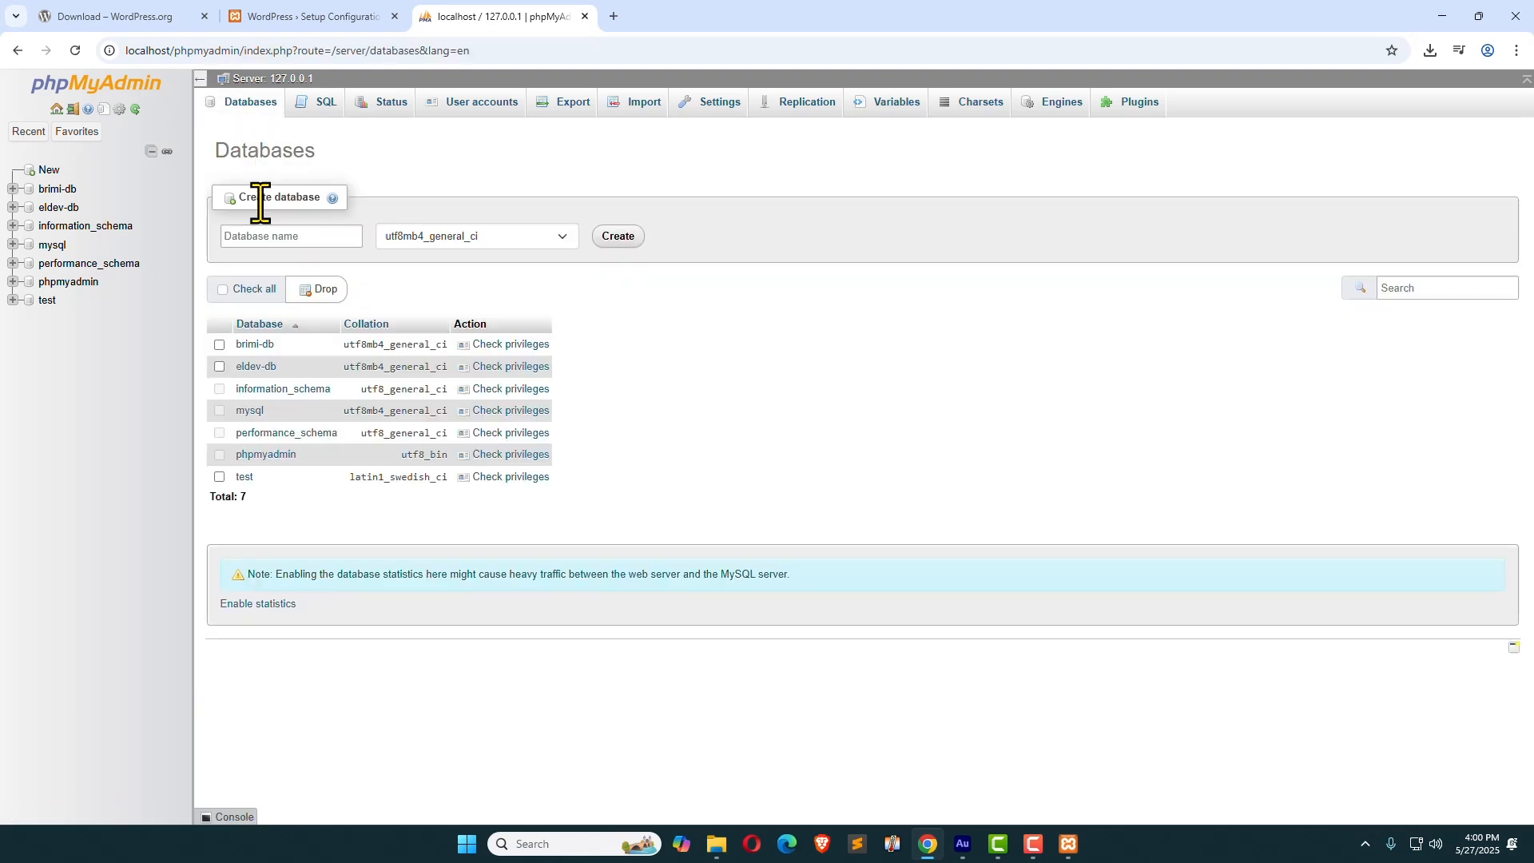
{"action": "left_click", "coordinate": [259, 235]}
{"action": "type", "text": "testdb"}
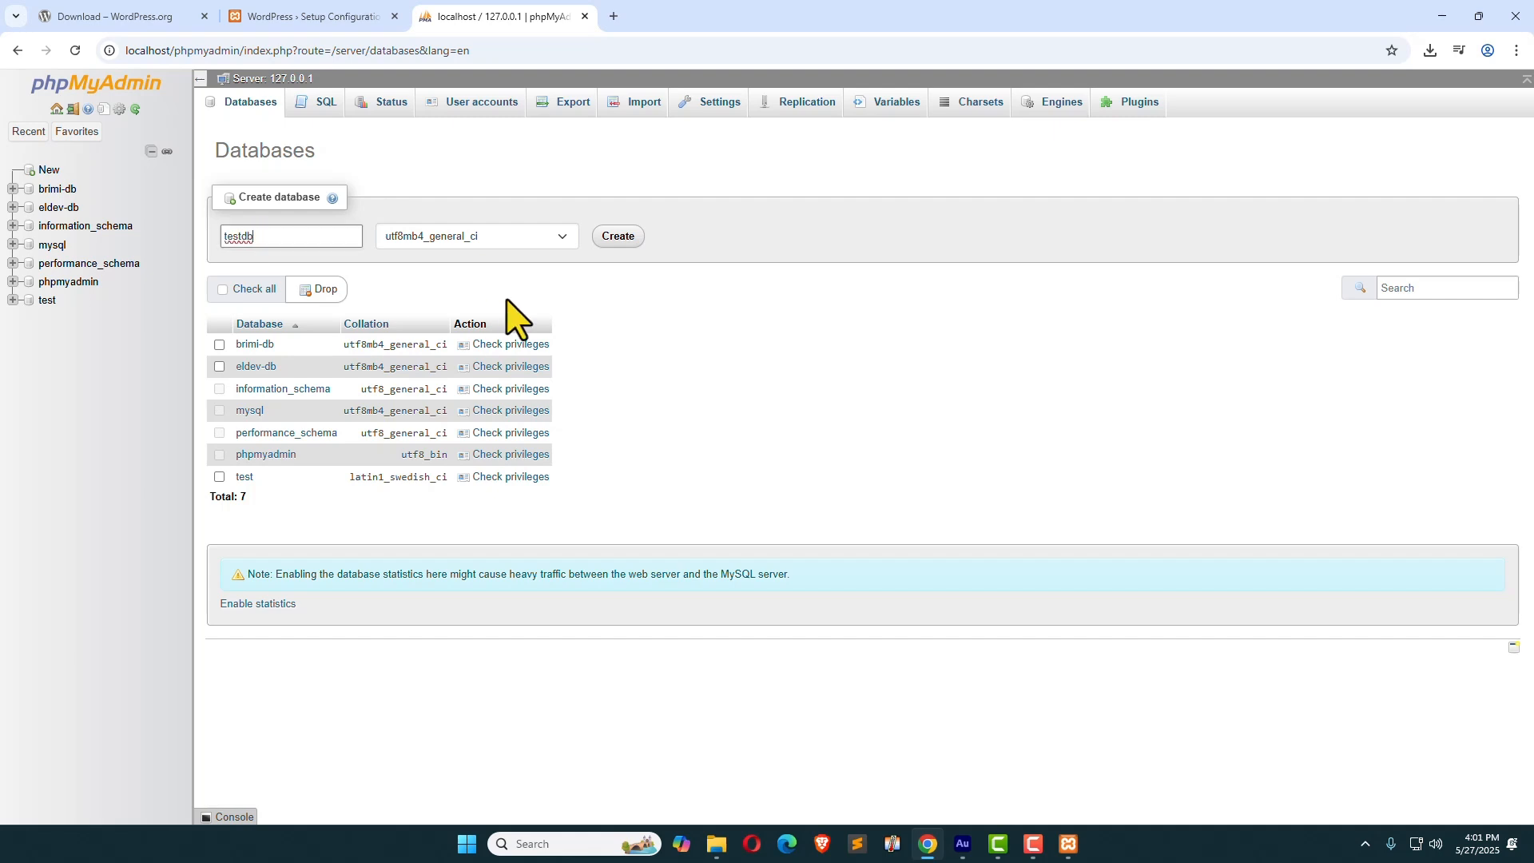
{"action": "left_click", "coordinate": [618, 237]}
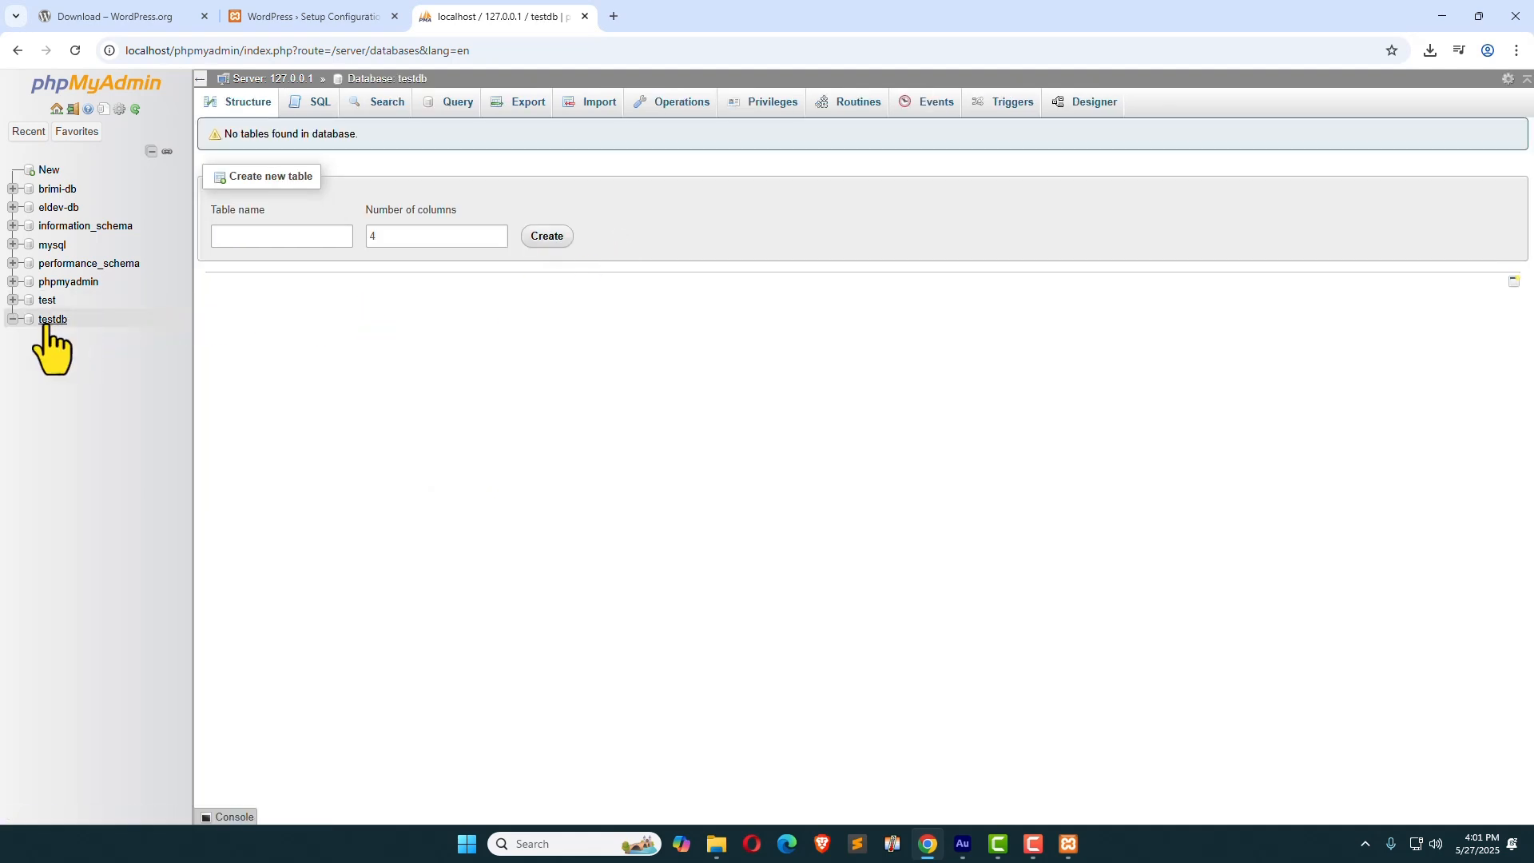
Step: Give WordPress setup database name testdb with username root and submit the connection details
{"action": "left_click", "coordinate": [340, 16]}
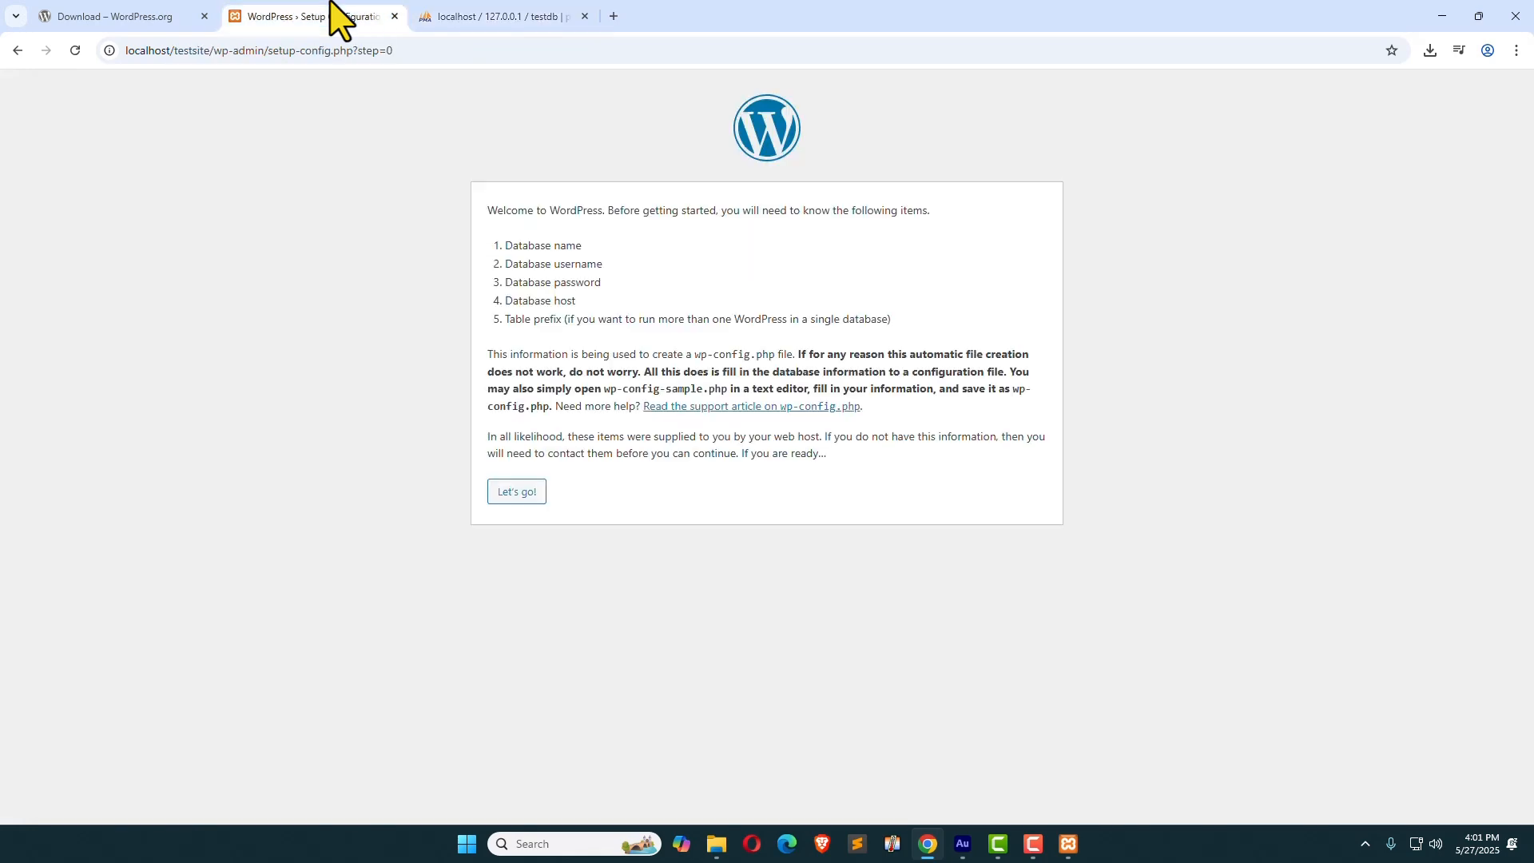
{"action": "left_click", "coordinate": [505, 493]}
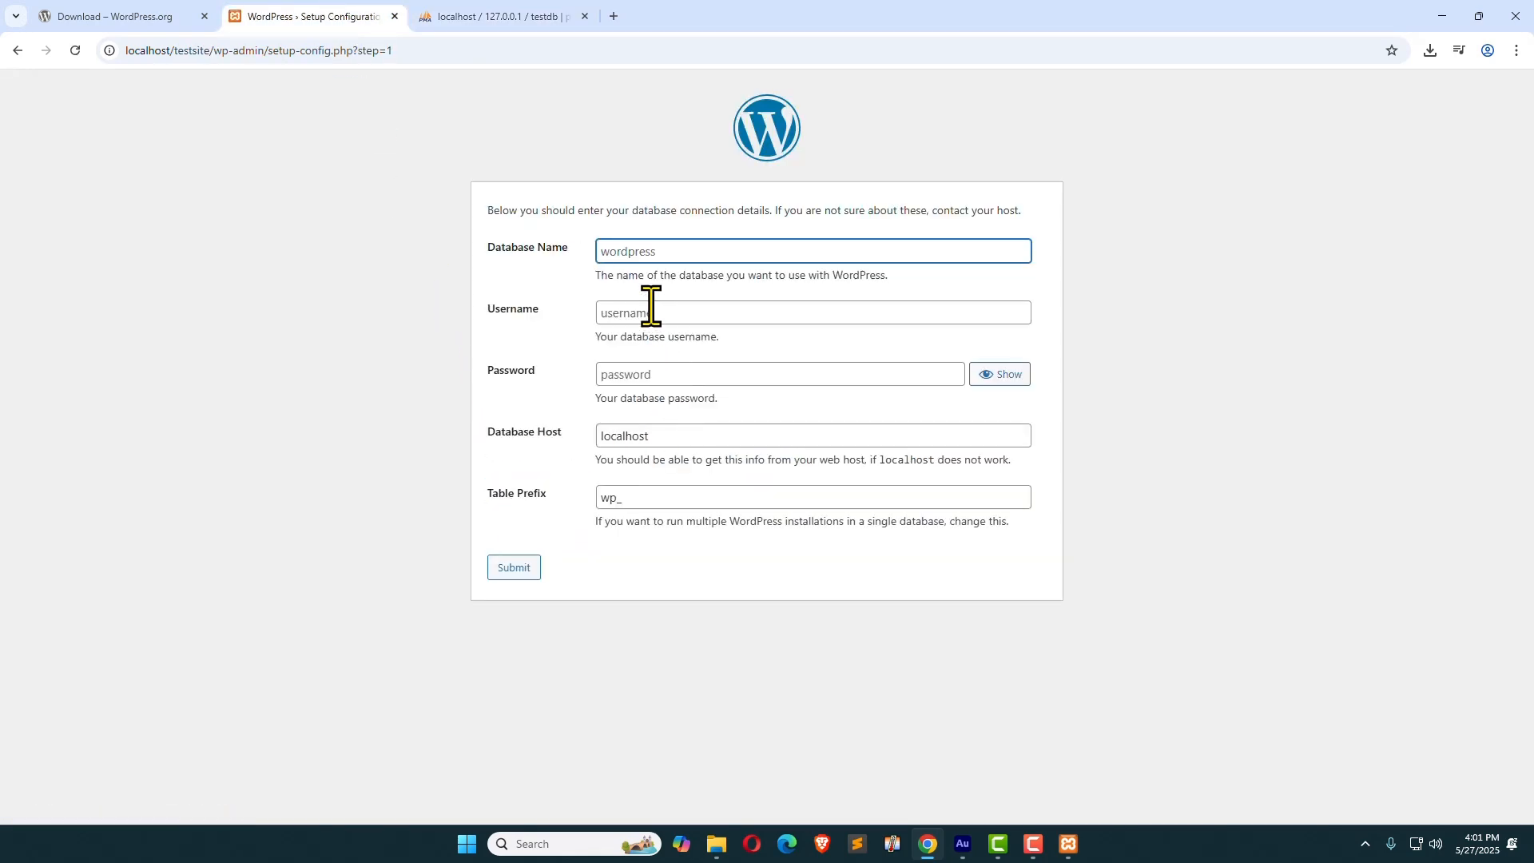
{"action": "type", "text": "testdb"}
{"action": "left_click", "coordinate": [630, 311]}
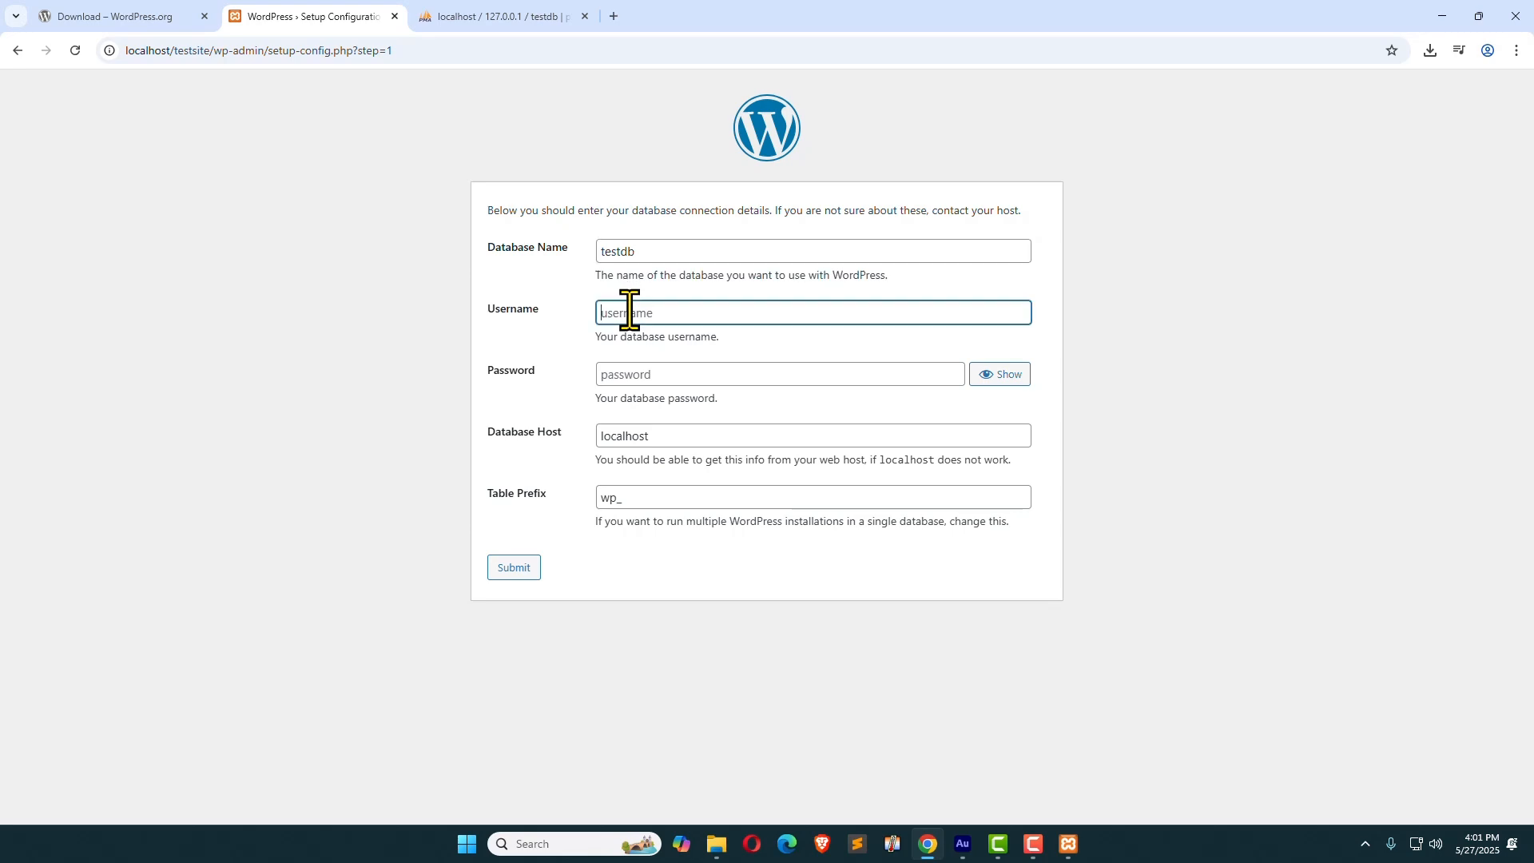
{"action": "type", "text": "root"}
{"action": "left_click", "coordinate": [627, 553]}
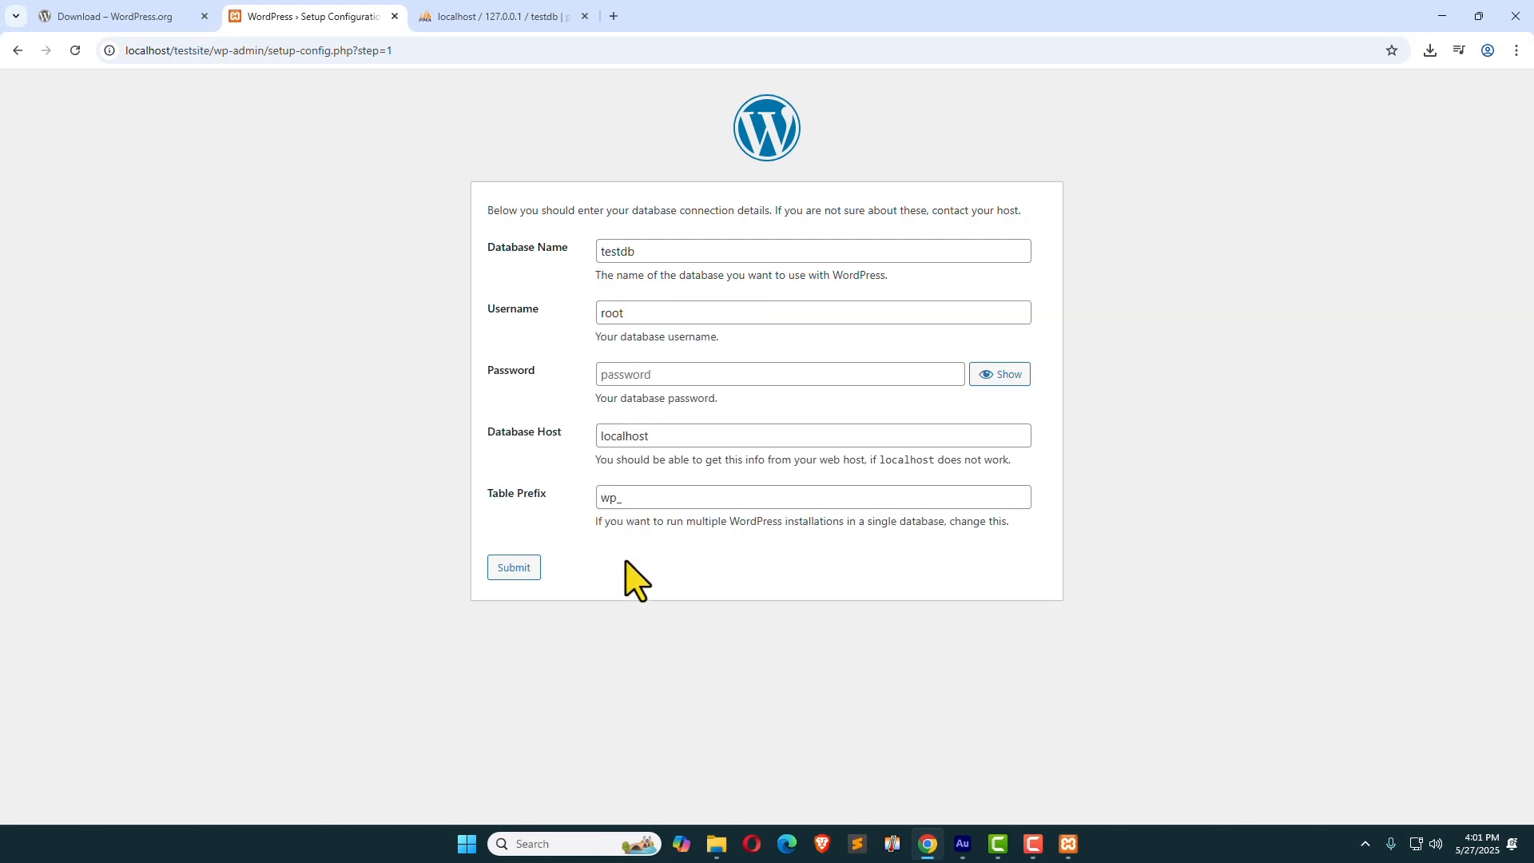
{"action": "left_click", "coordinate": [512, 569]}
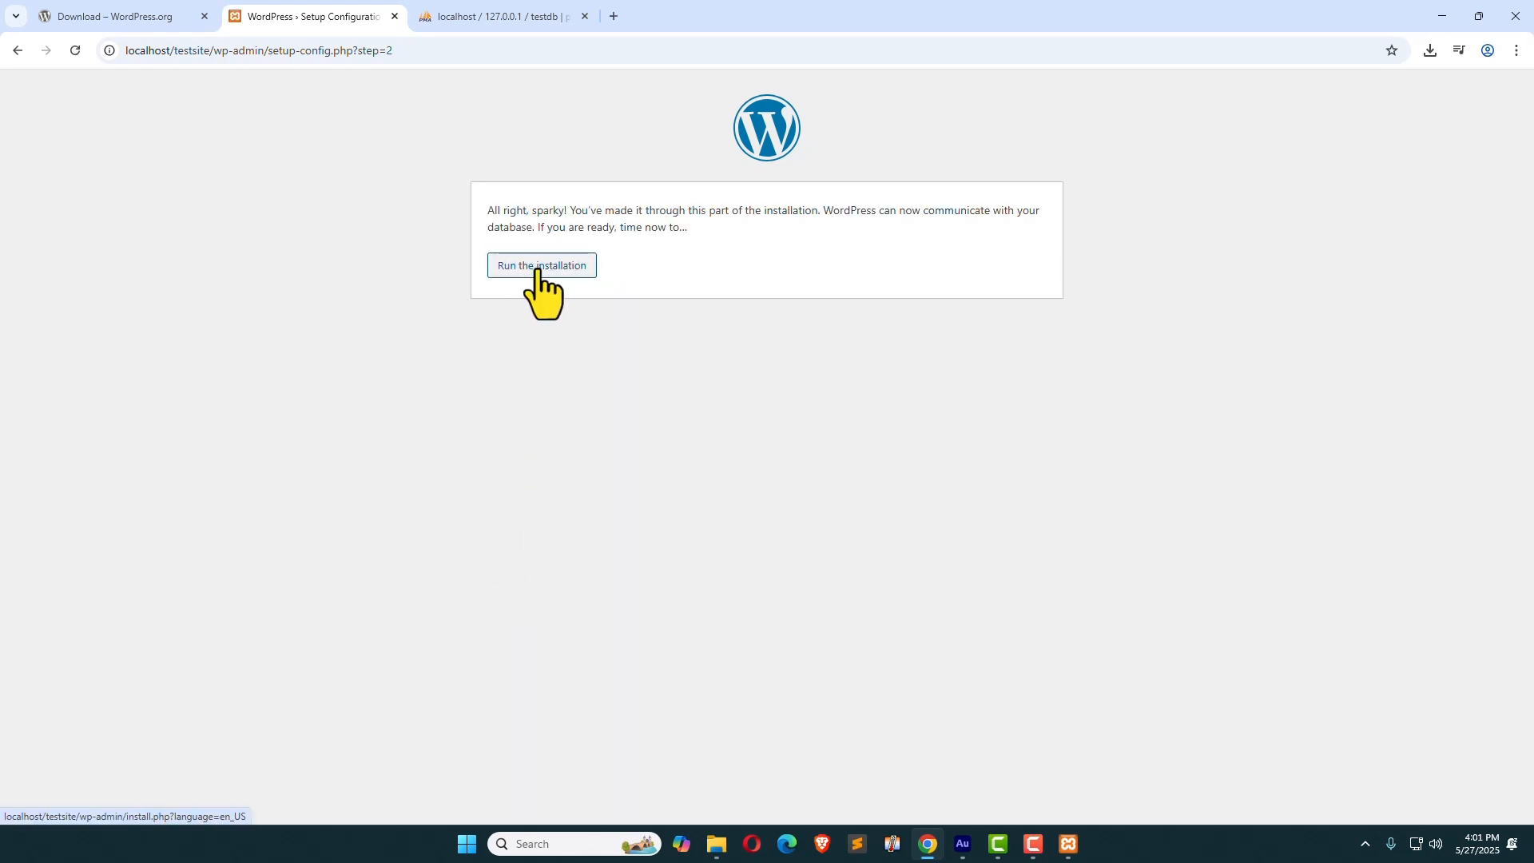
Step: Install WordPress as 'dev sit' with admin user devadmin, a confirmed weak password and an admin e-mail
{"action": "left_click", "coordinate": [536, 270]}
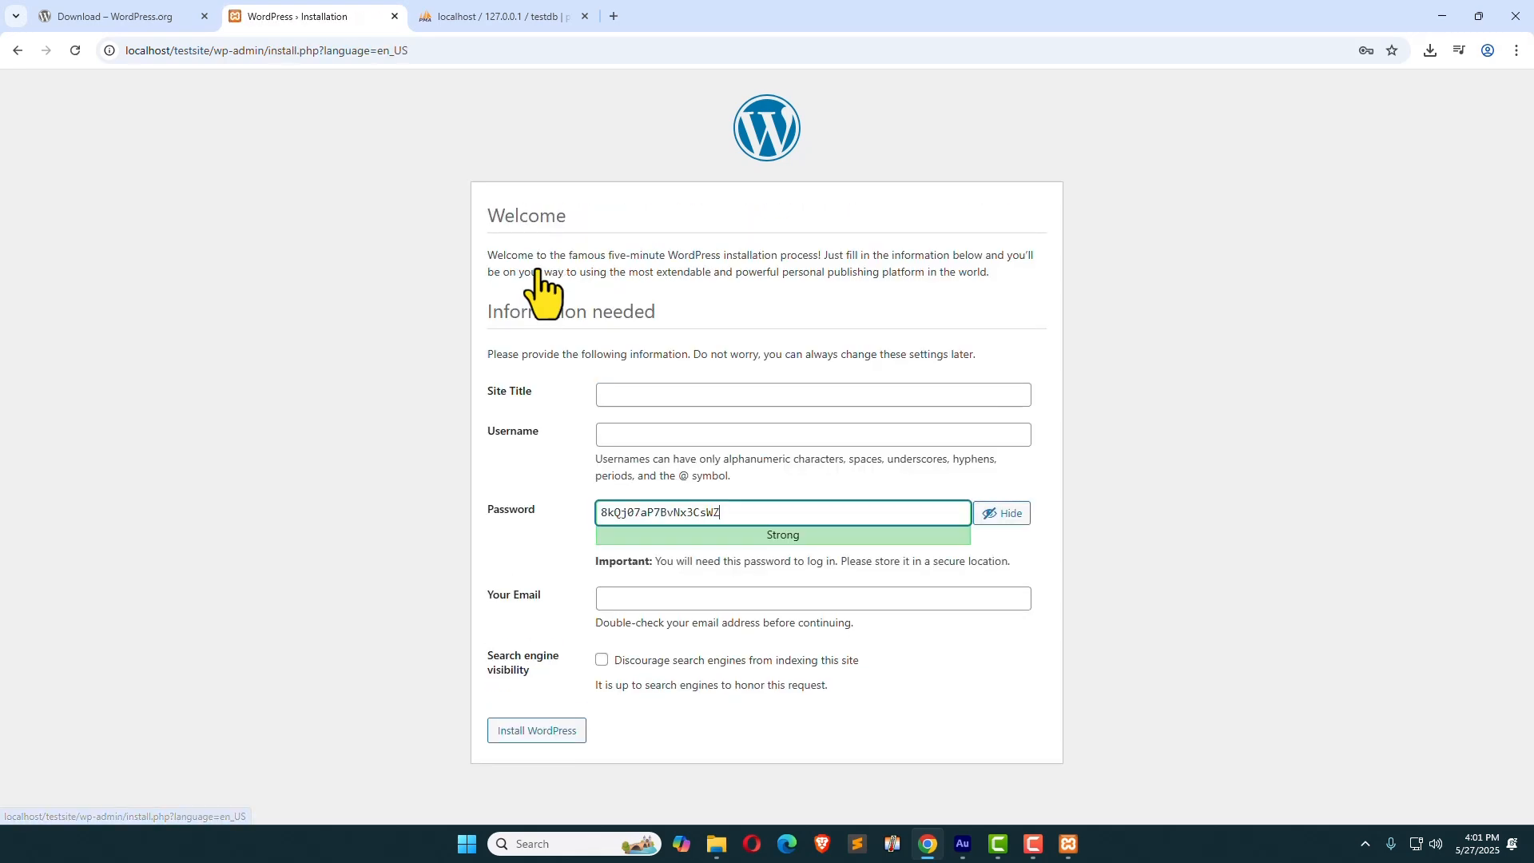
{"action": "left_click", "coordinate": [606, 214]}
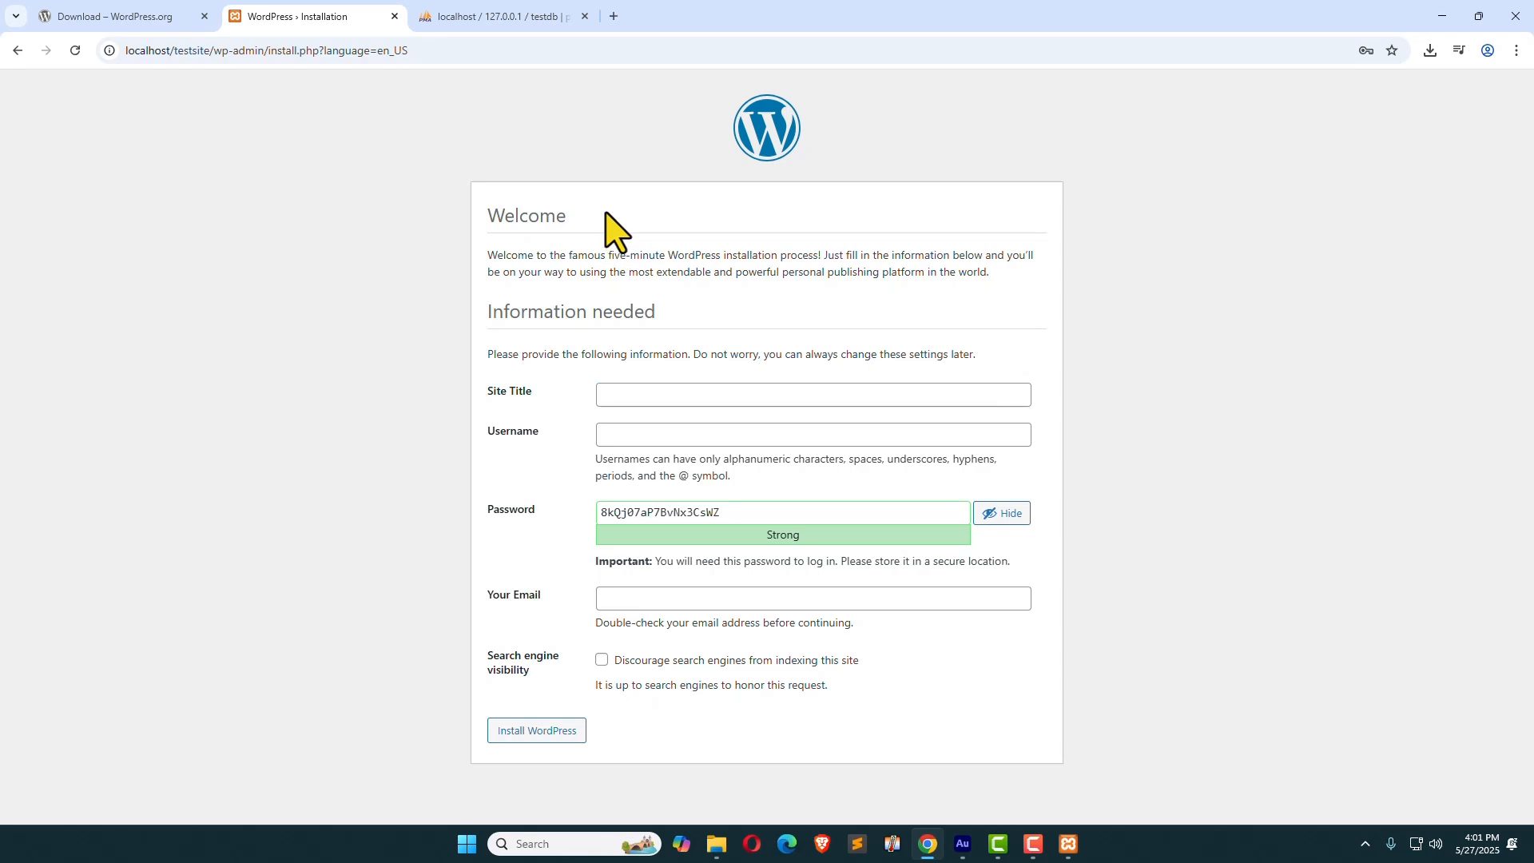
{"action": "left_click", "coordinate": [614, 393]}
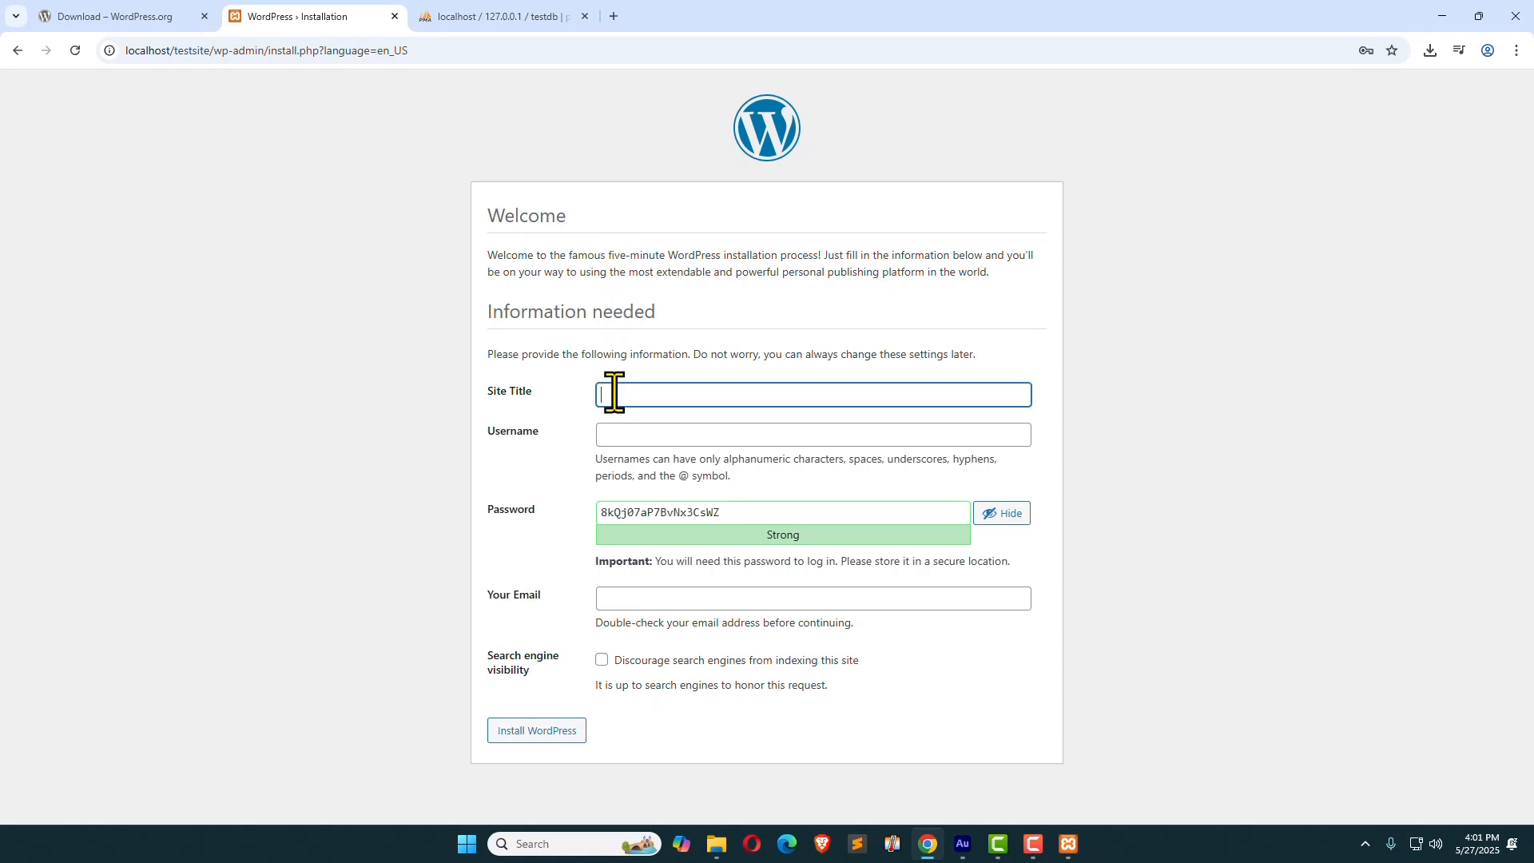
{"action": "left_click", "coordinate": [627, 437]}
{"action": "type", "text": "de"}
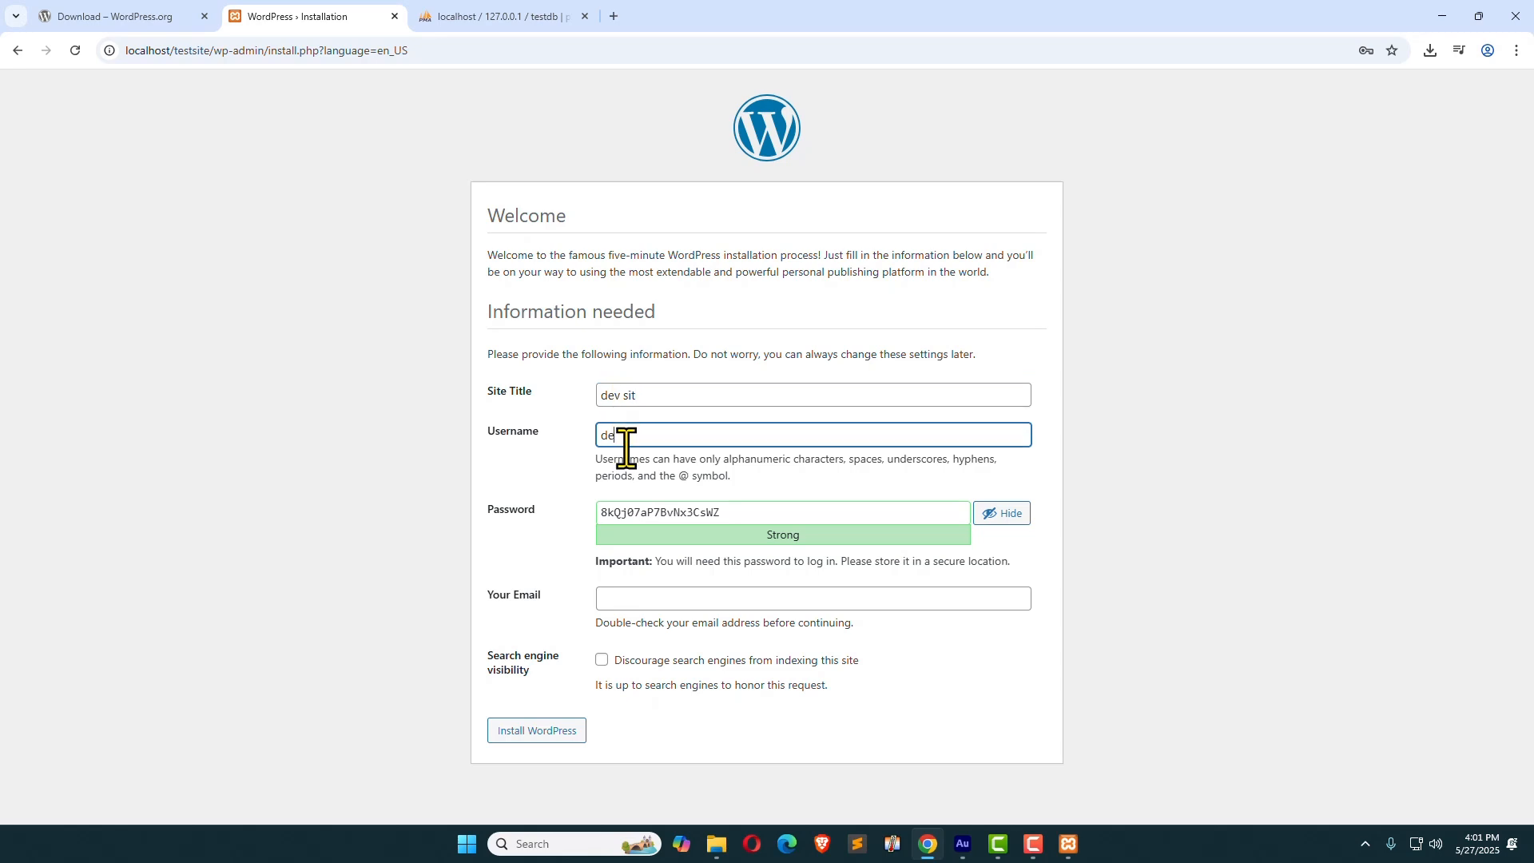
{"action": "type", "text": "vadmin"}
{"action": "key", "text": "Tab"}
{"action": "key", "text": "BackSpace"}
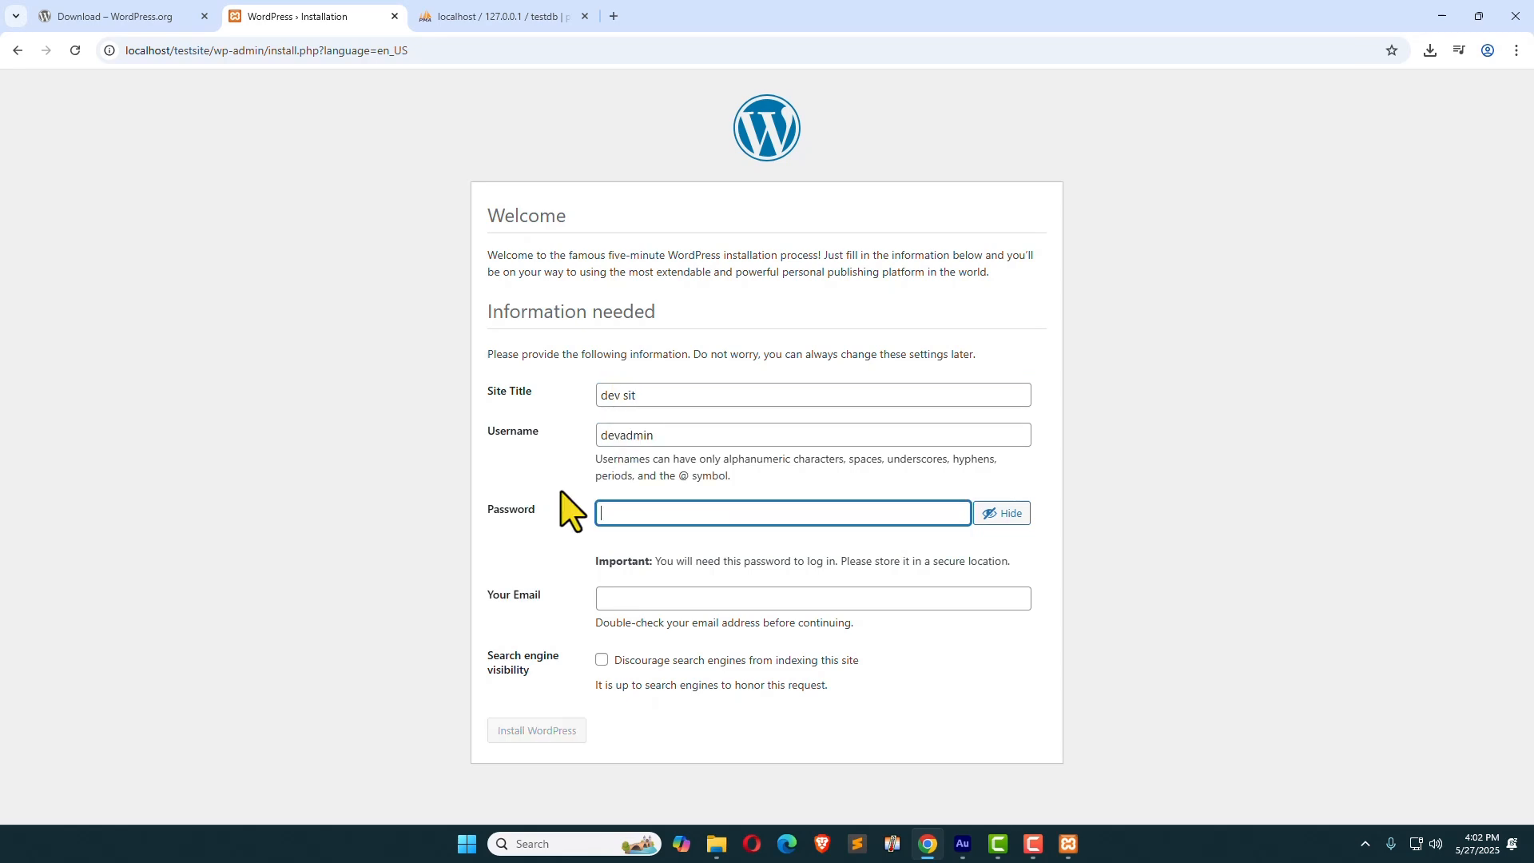
{"action": "type", "text": "admin123"}
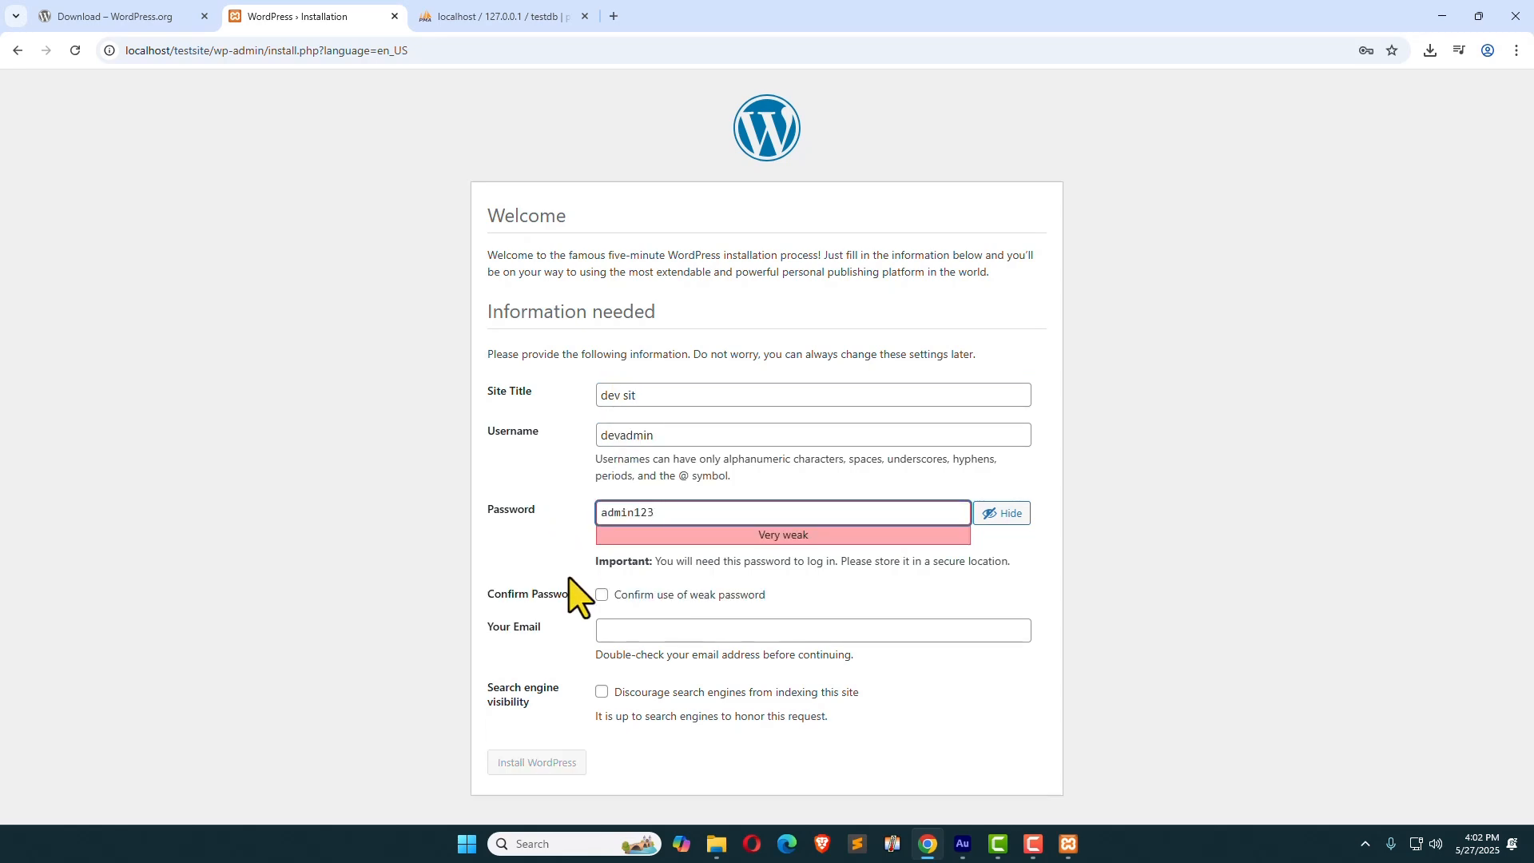
{"action": "left_click", "coordinate": [601, 596]}
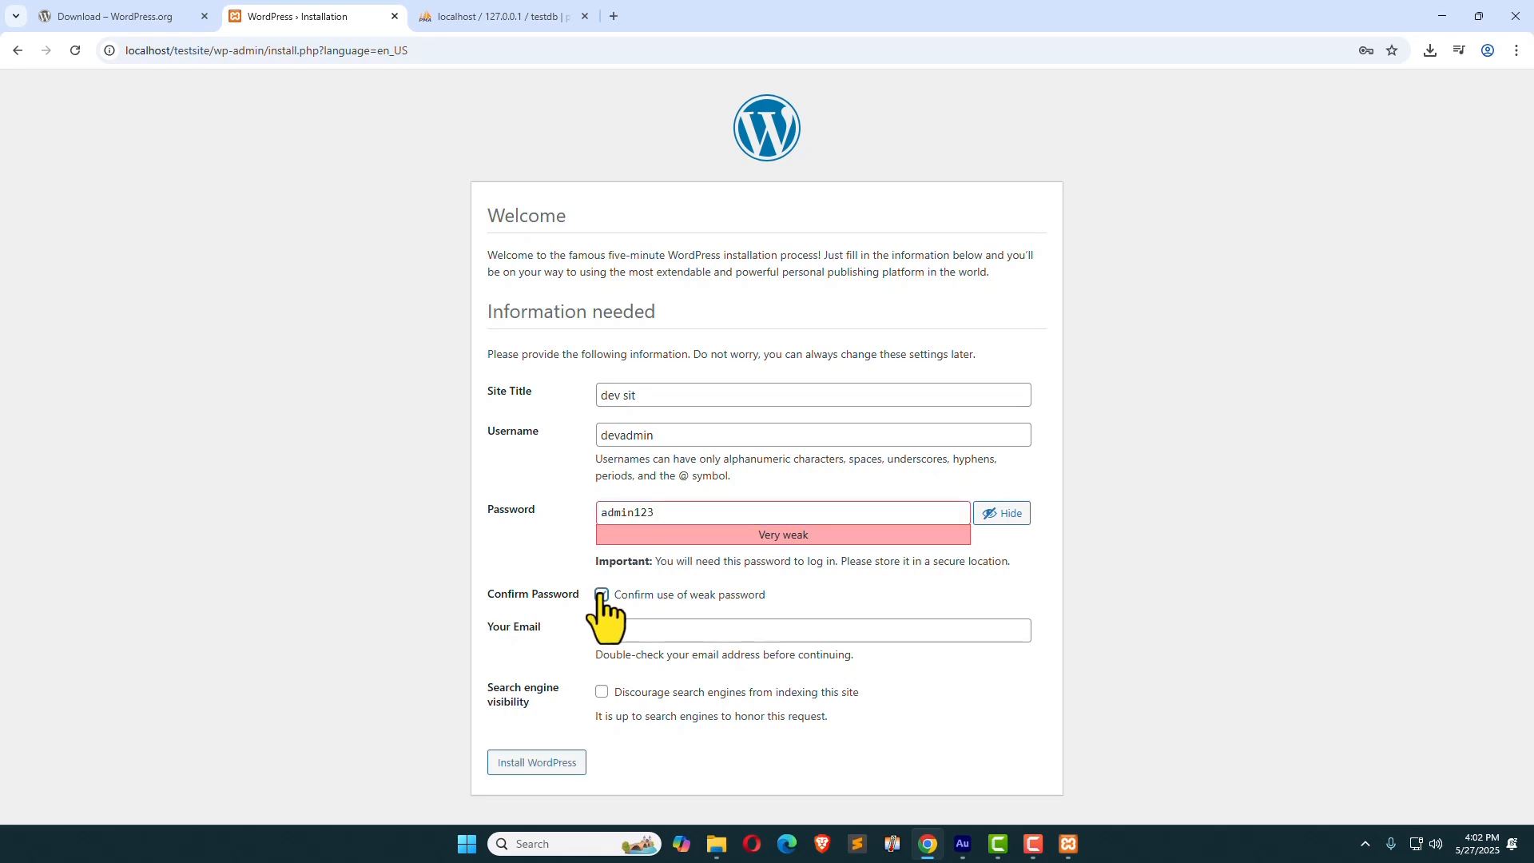
{"action": "left_click", "coordinate": [633, 633]}
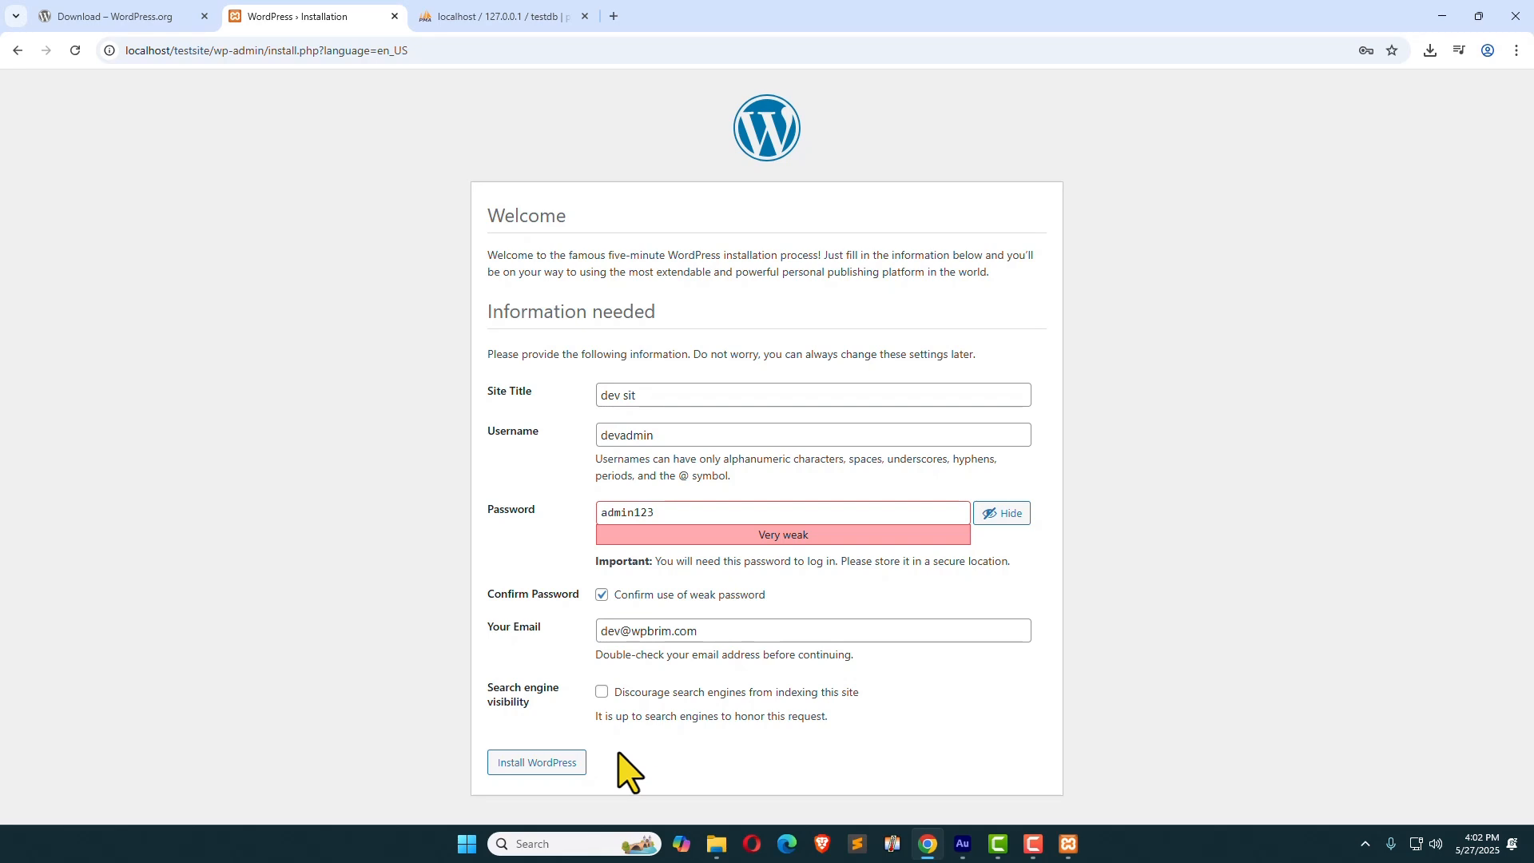
{"action": "left_click", "coordinate": [531, 764]}
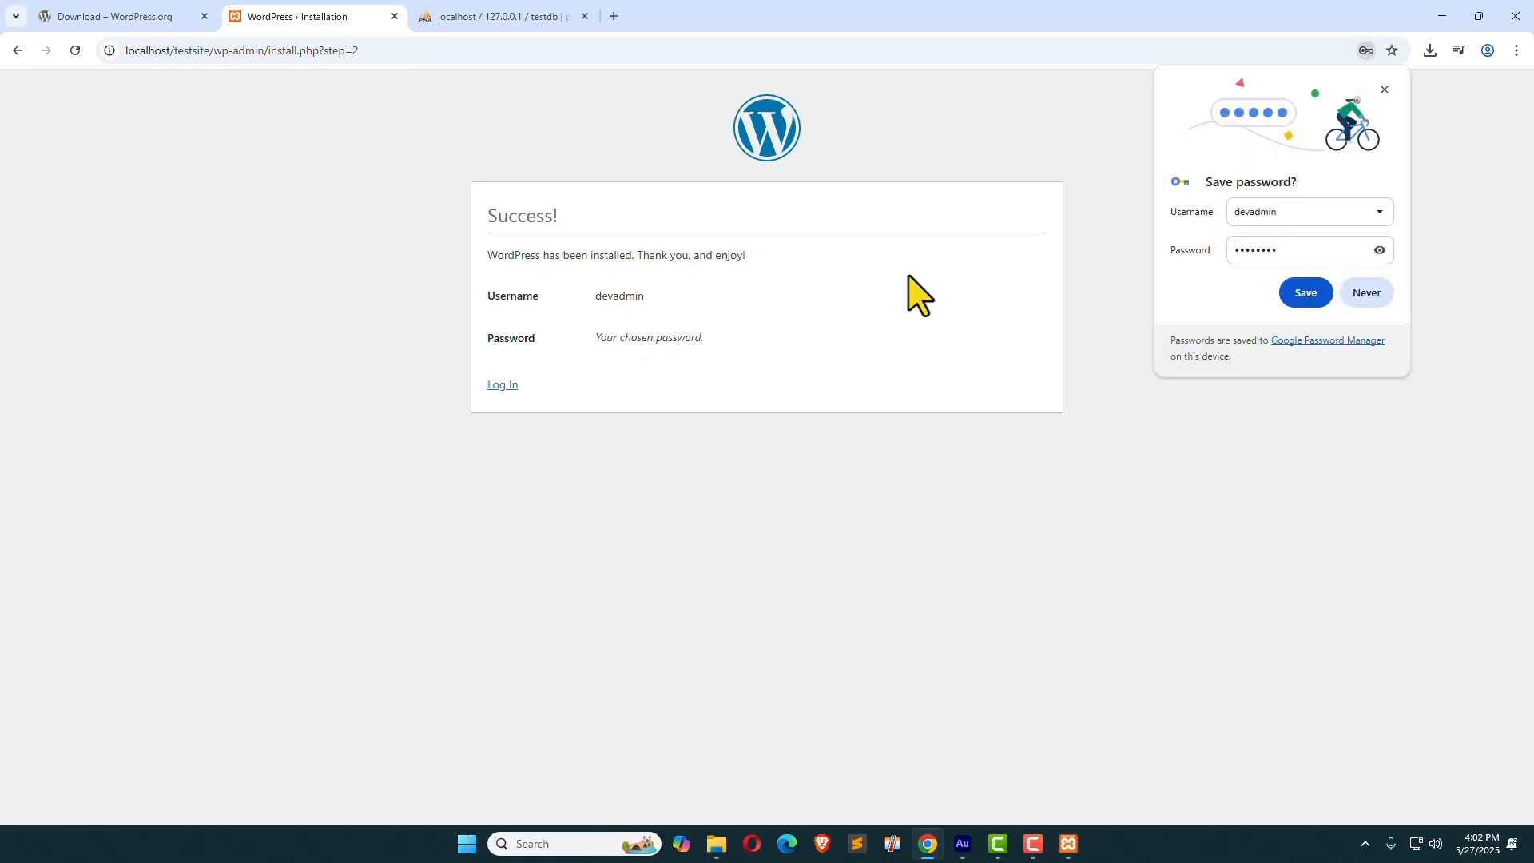
Step: Log in as devadmin to the dev sit dashboard and open the public site in a new tab
{"action": "left_click", "coordinate": [498, 389]}
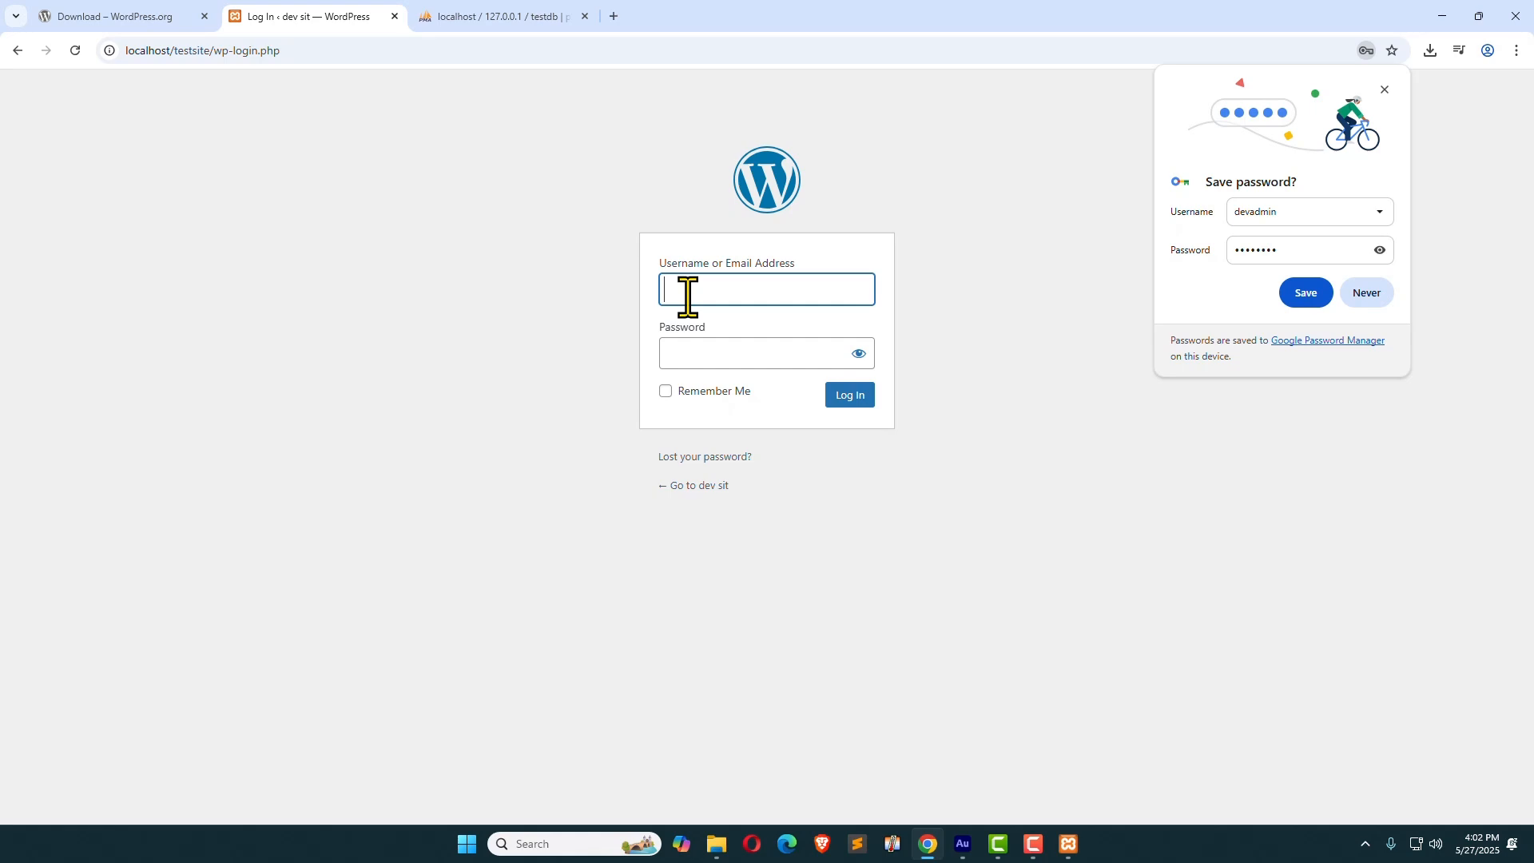
{"action": "type", "text": "devadmin"}
{"action": "left_click", "coordinate": [712, 349]}
{"action": "type", "text": "••••••••"}
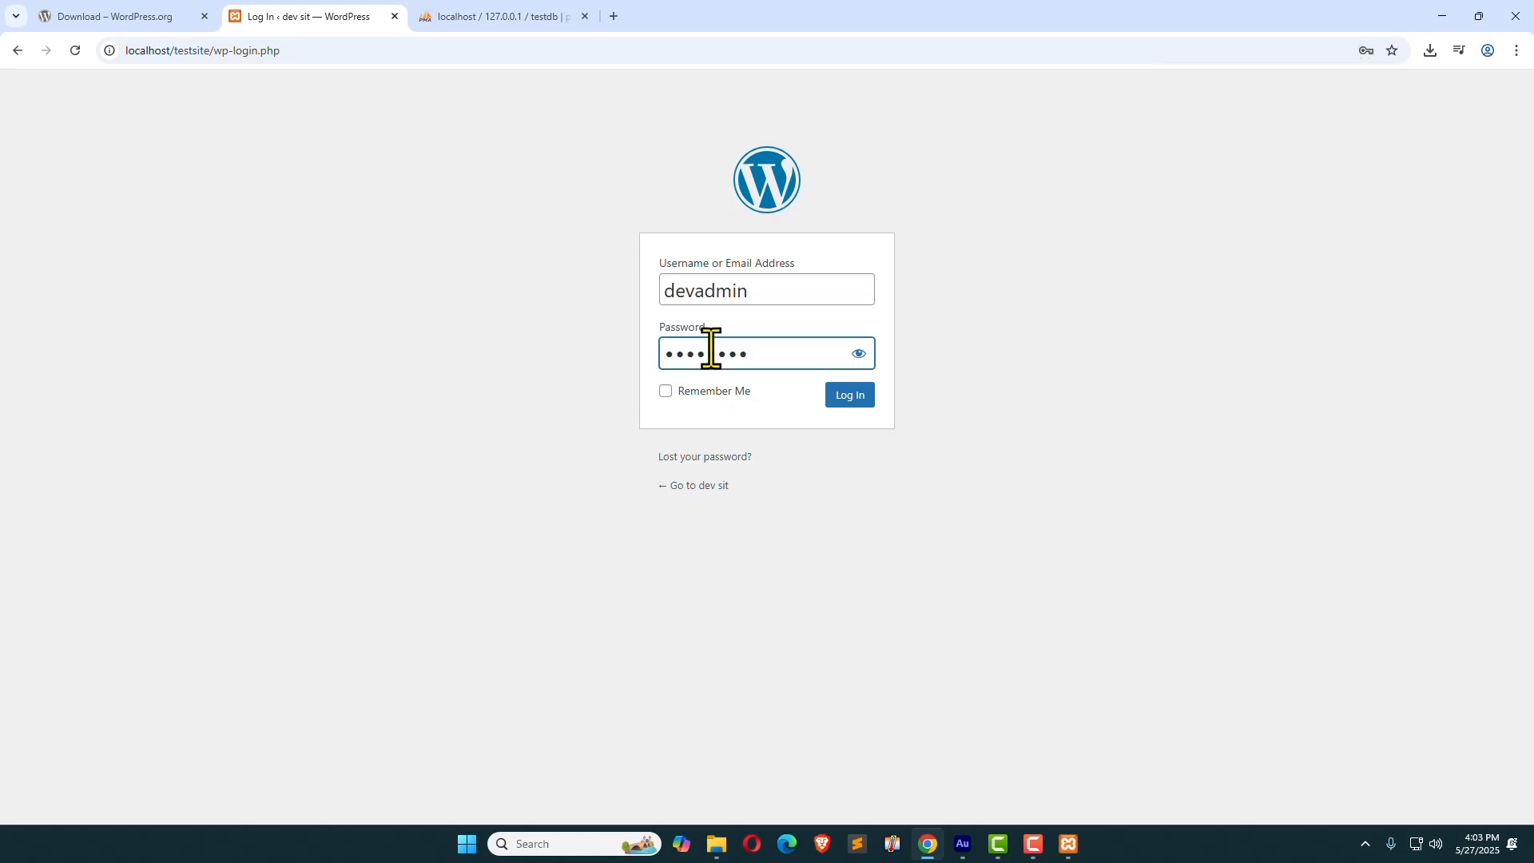
{"action": "left_click", "coordinate": [850, 395]}
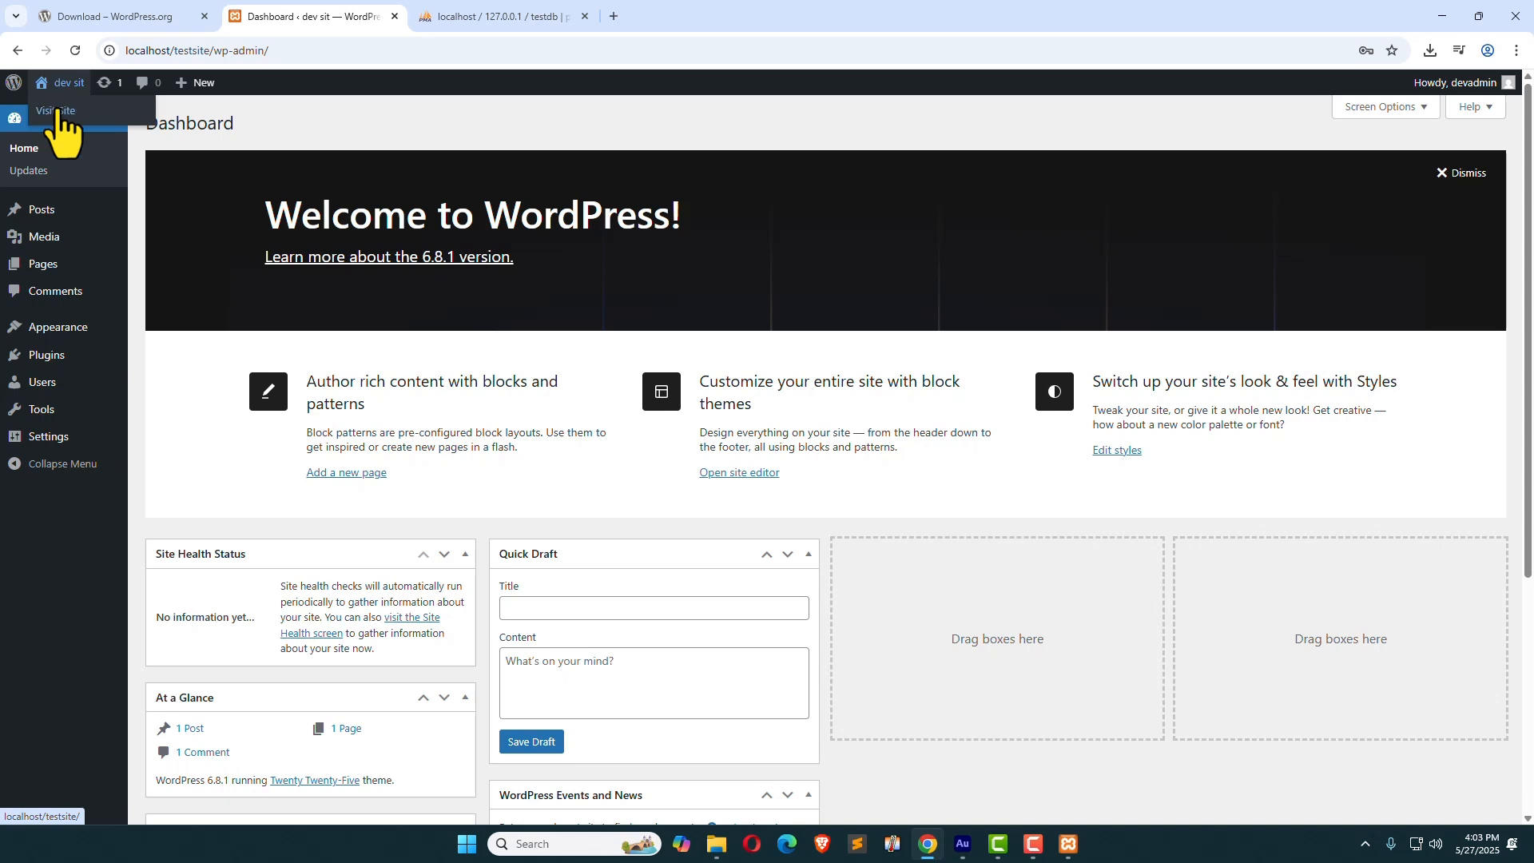
{"action": "right_click", "coordinate": [56, 111]}
{"action": "left_click", "coordinate": [80, 122]}
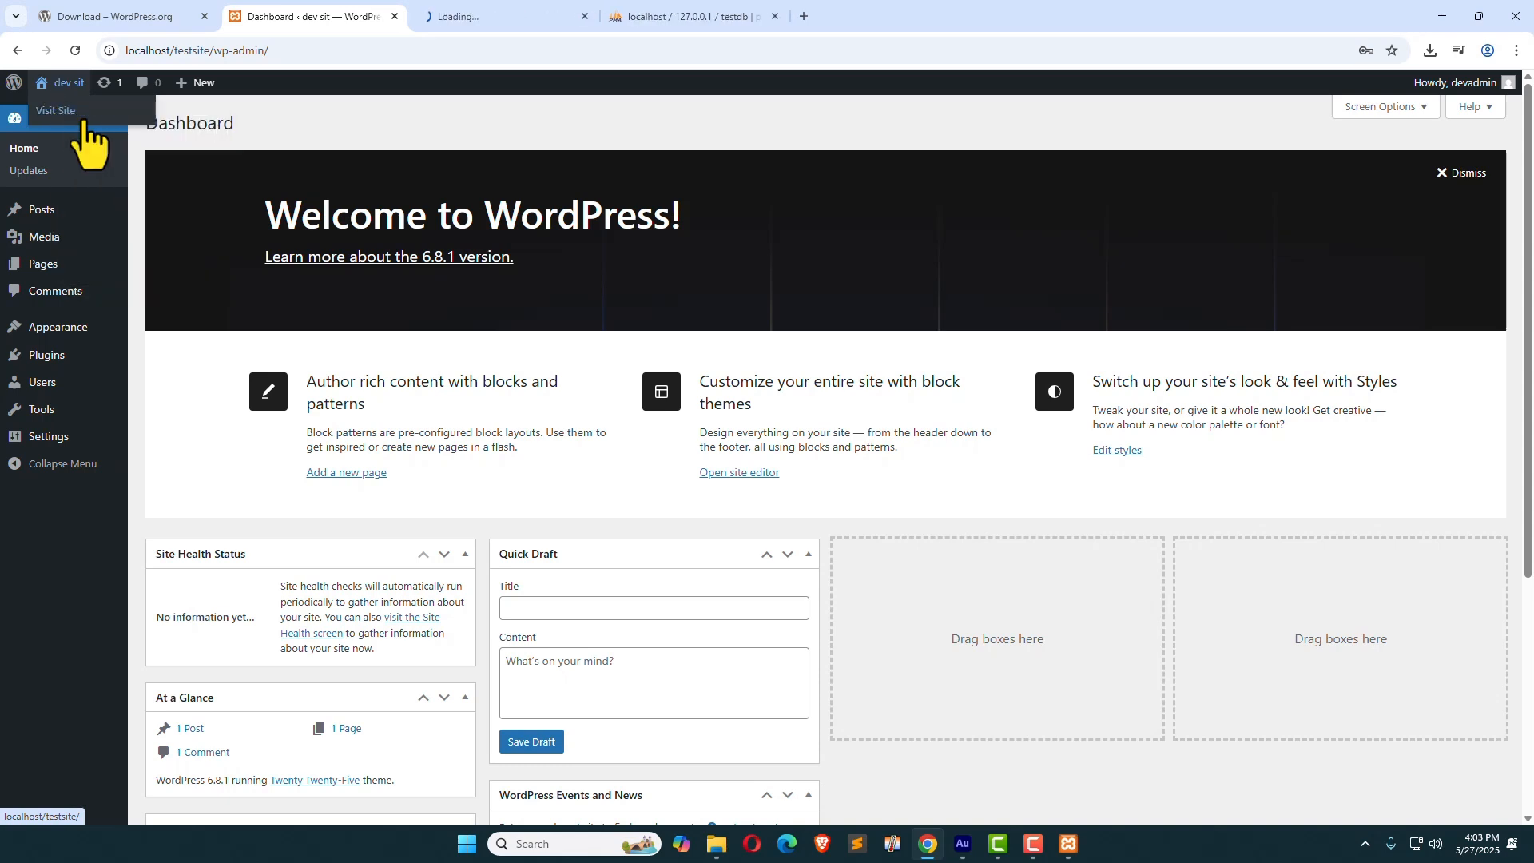